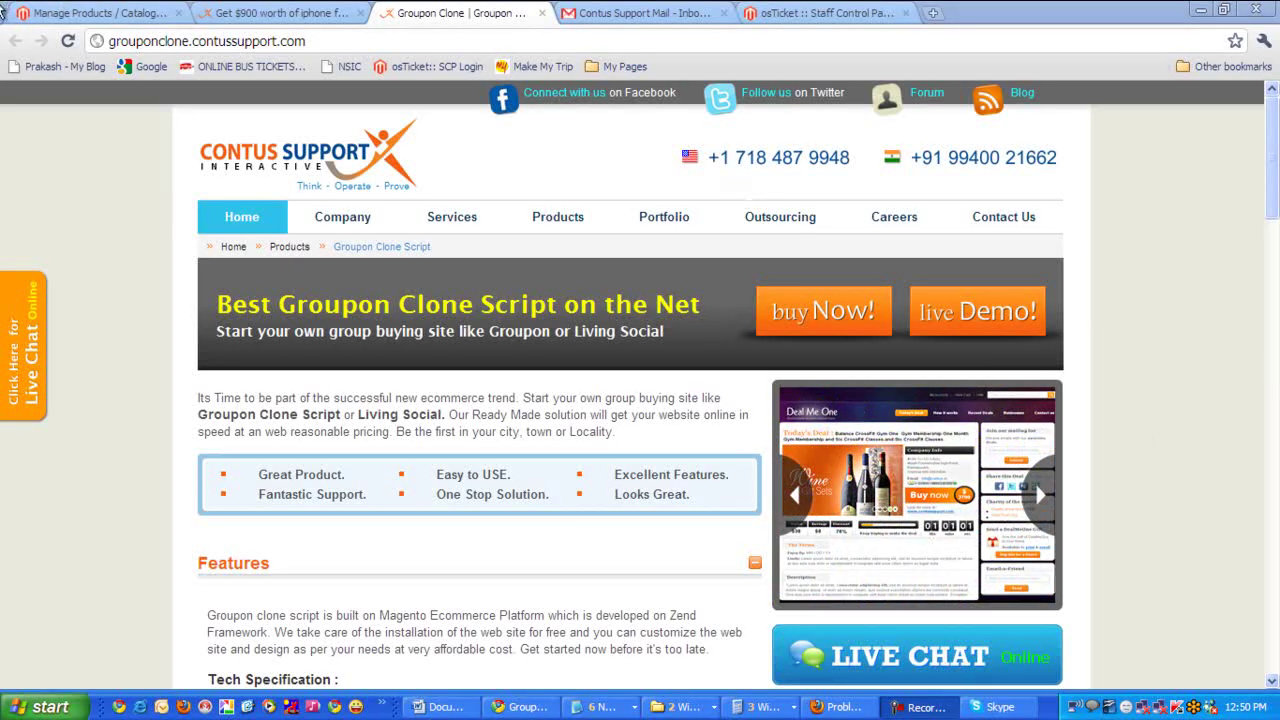
Add a new deal from the Magento admin's deal list, with Virtual Product as its product type, and continue to its details form.
left_click(52, 14)
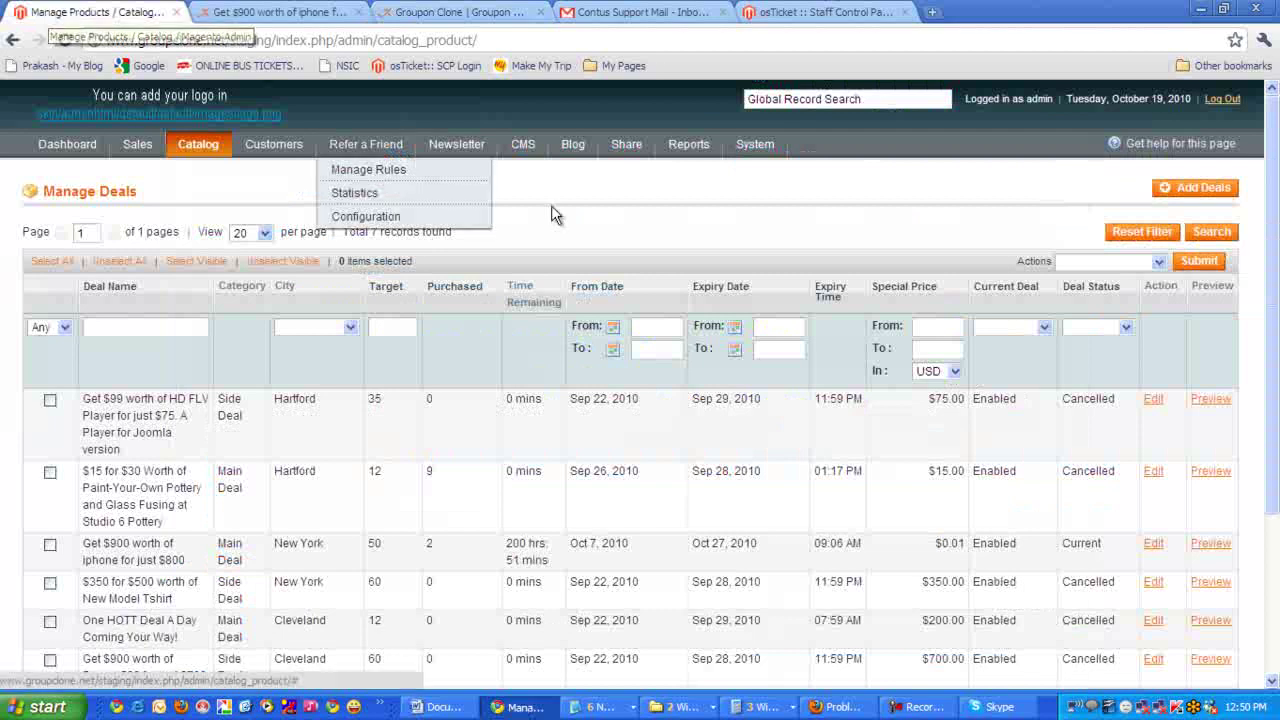
left_click(1185, 197)
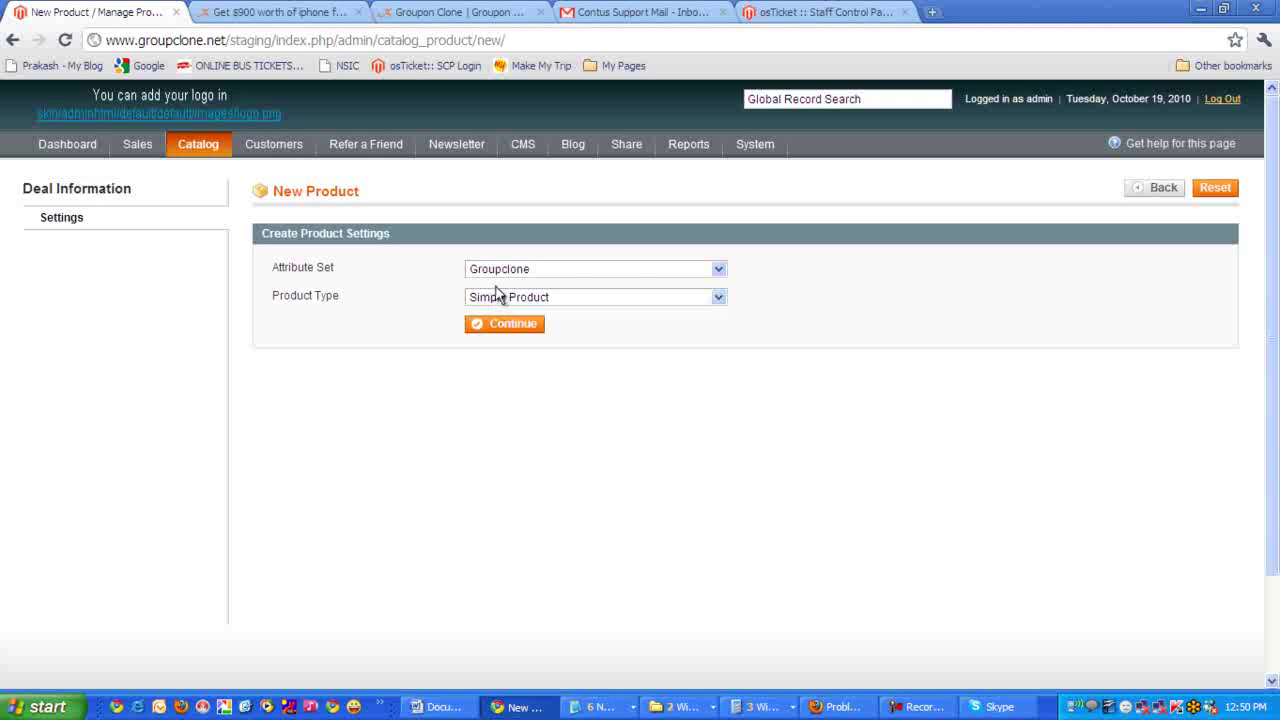
left_click(551, 302)
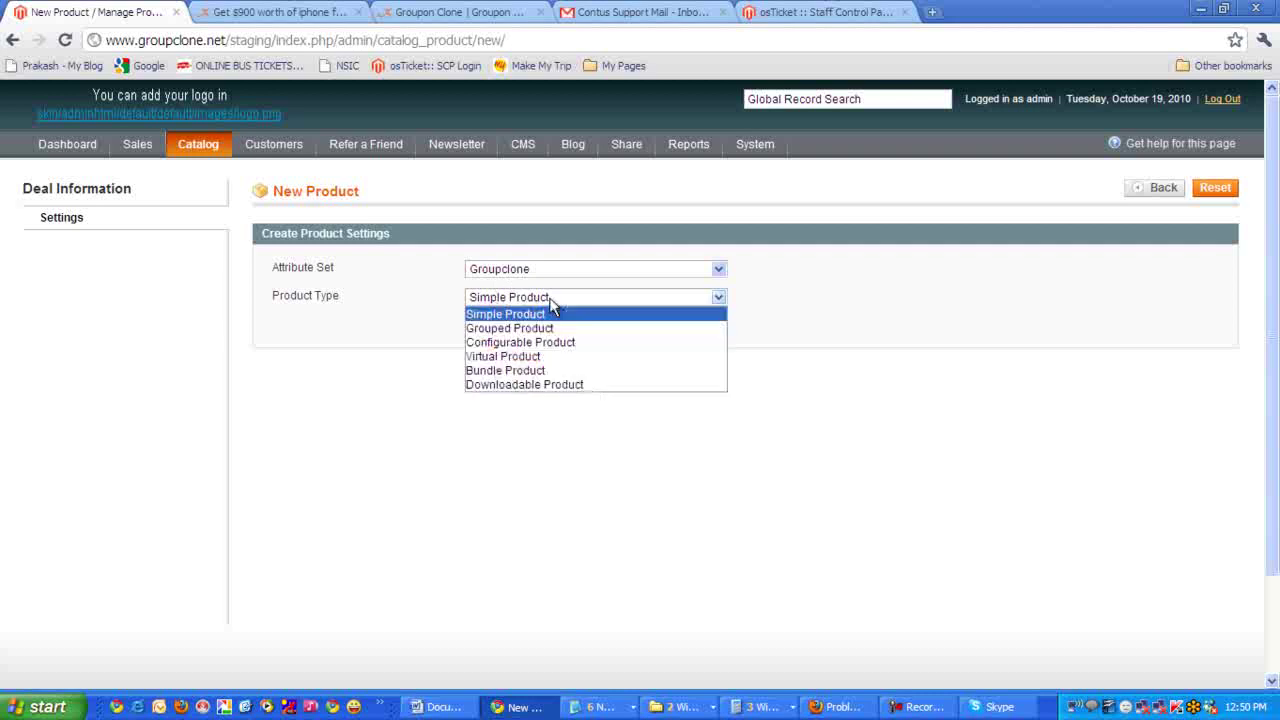
left_click(522, 360)
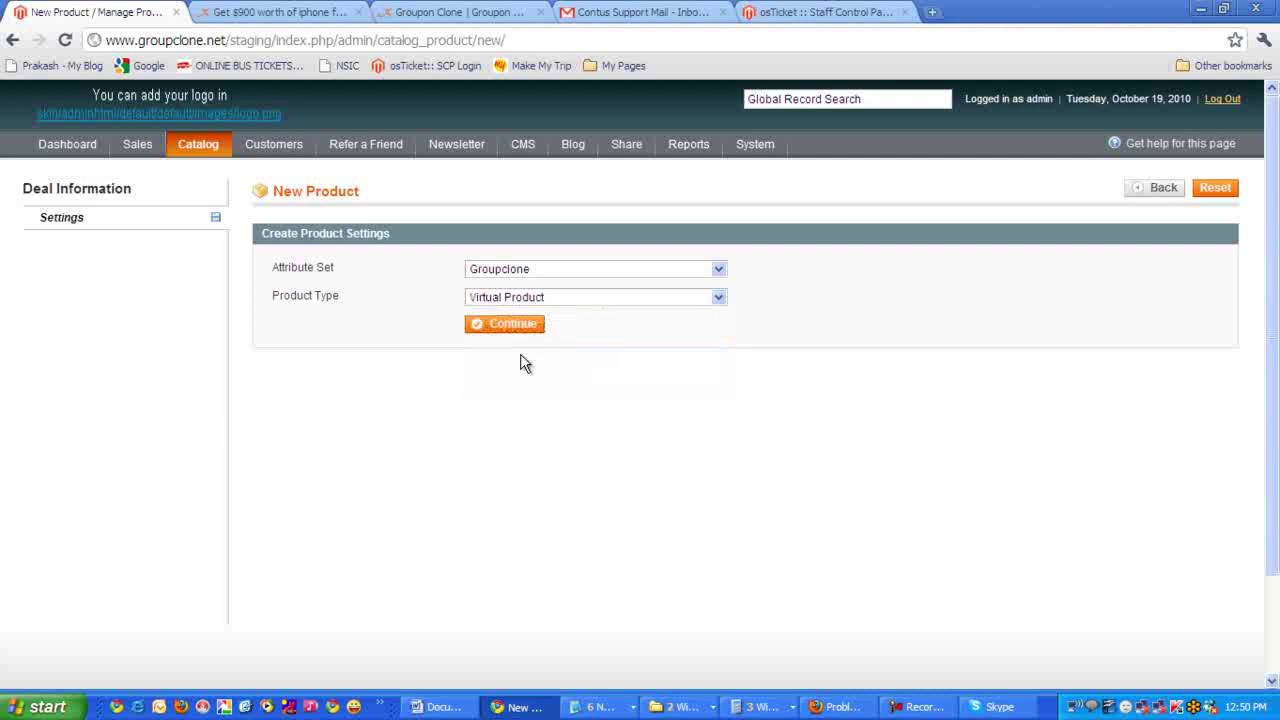
left_click(510, 327)
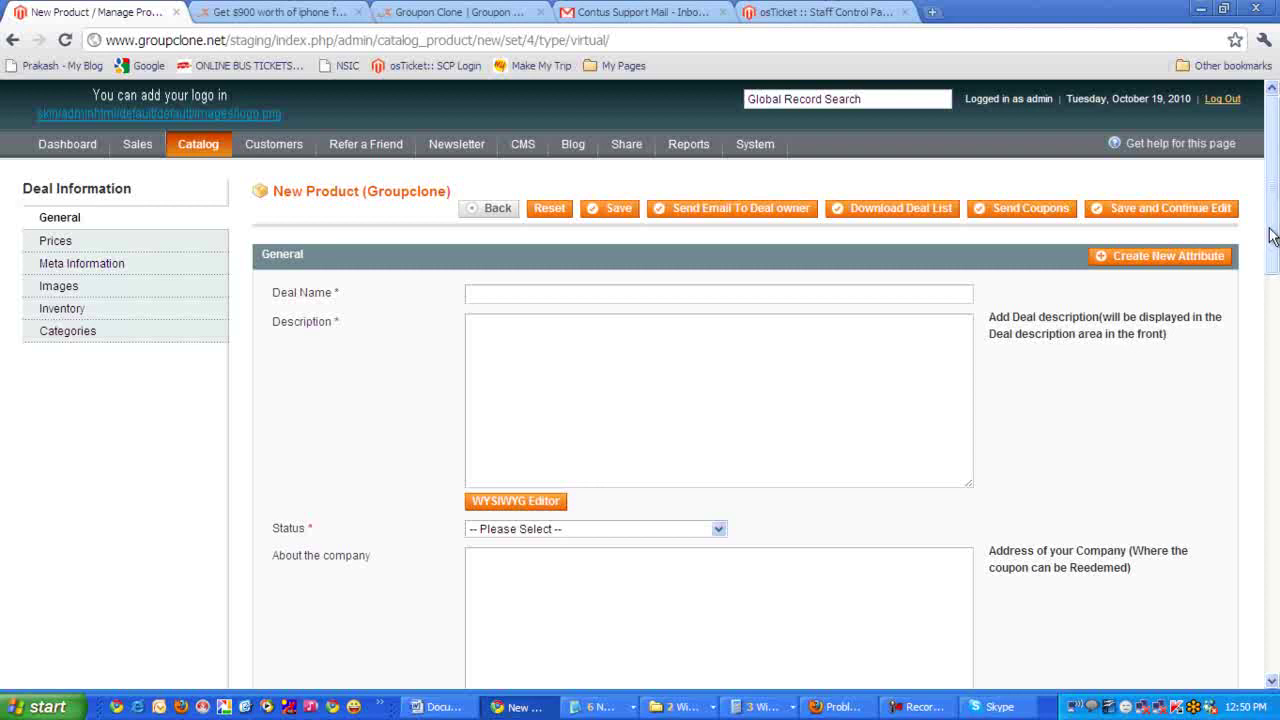
Set the new deal's status to Enabled in its general information.
left_click_drag(1270, 234, 1270, 281)
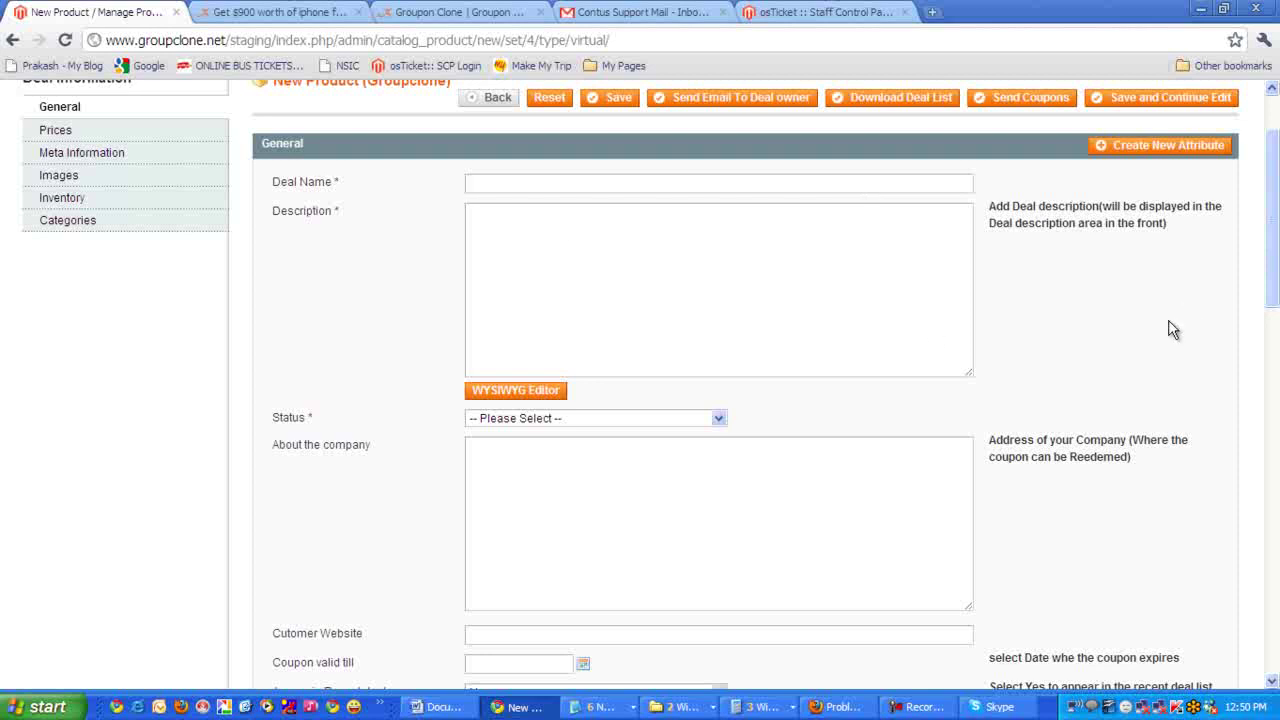
left_click(700, 420)
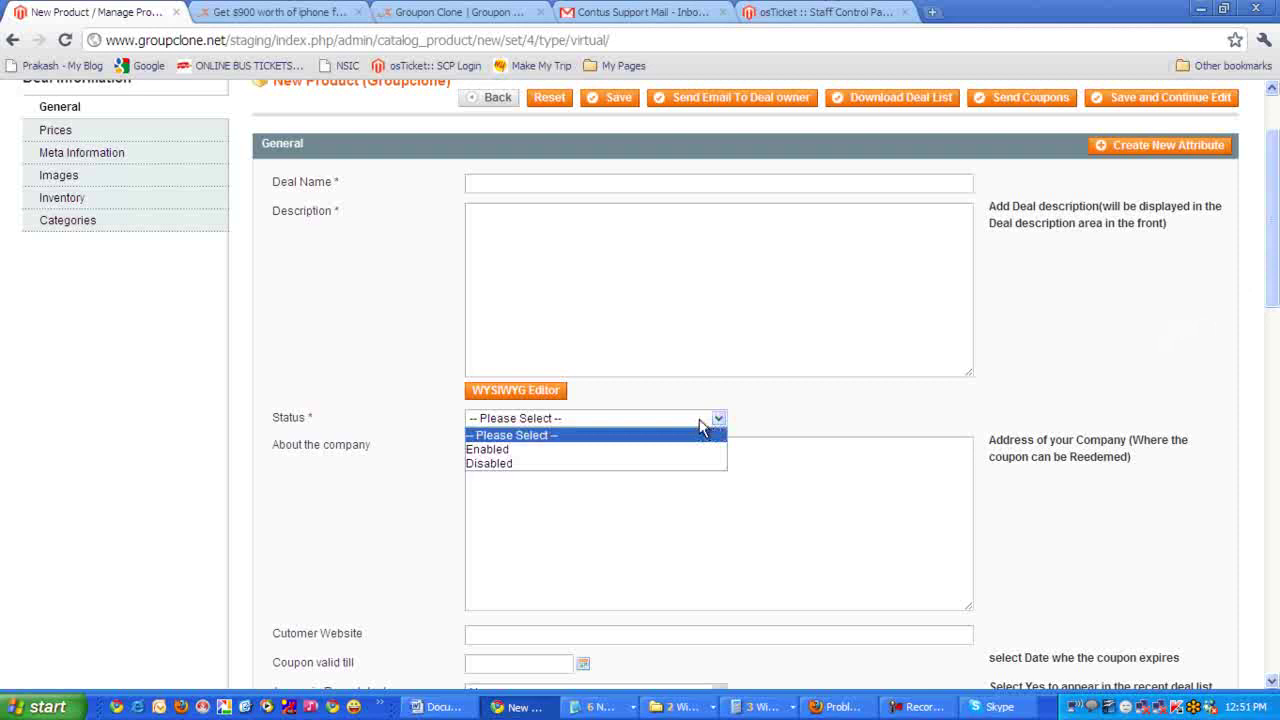
left_click(641, 450)
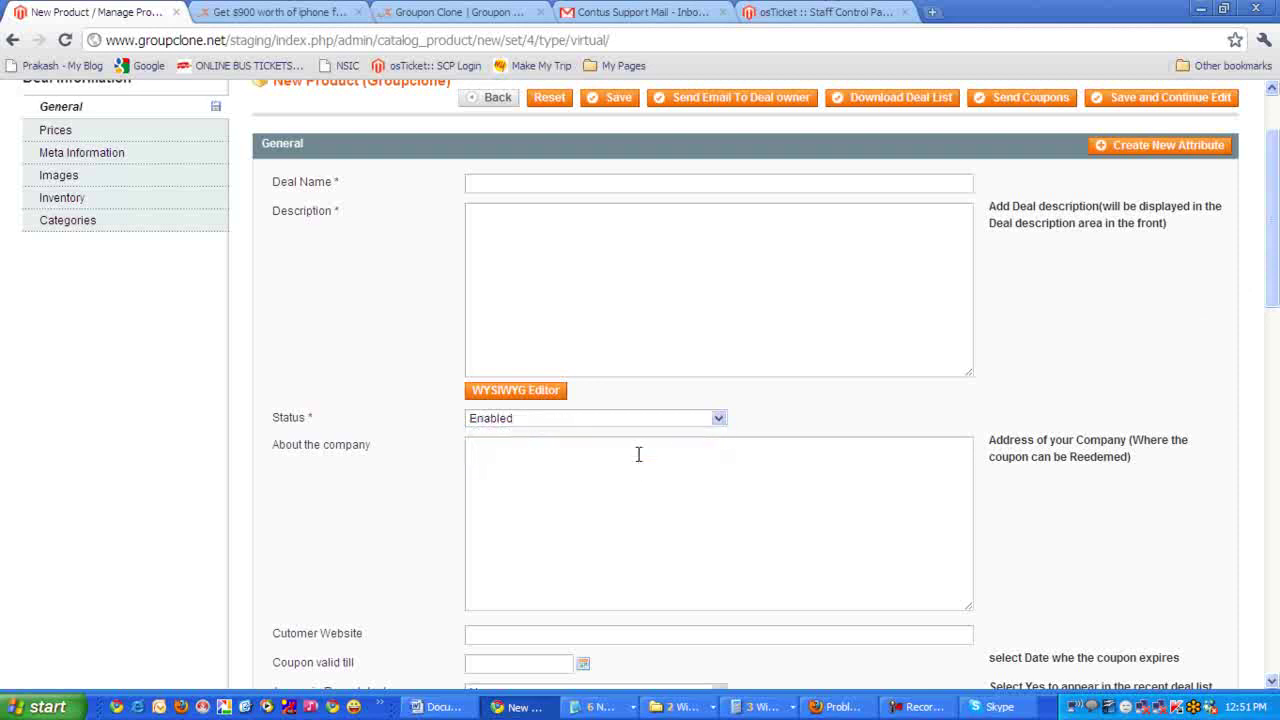
Examine the general deal fields from About the company through Map, including the Appear in Recent deals options.
scroll(418, 522, "down", 5)
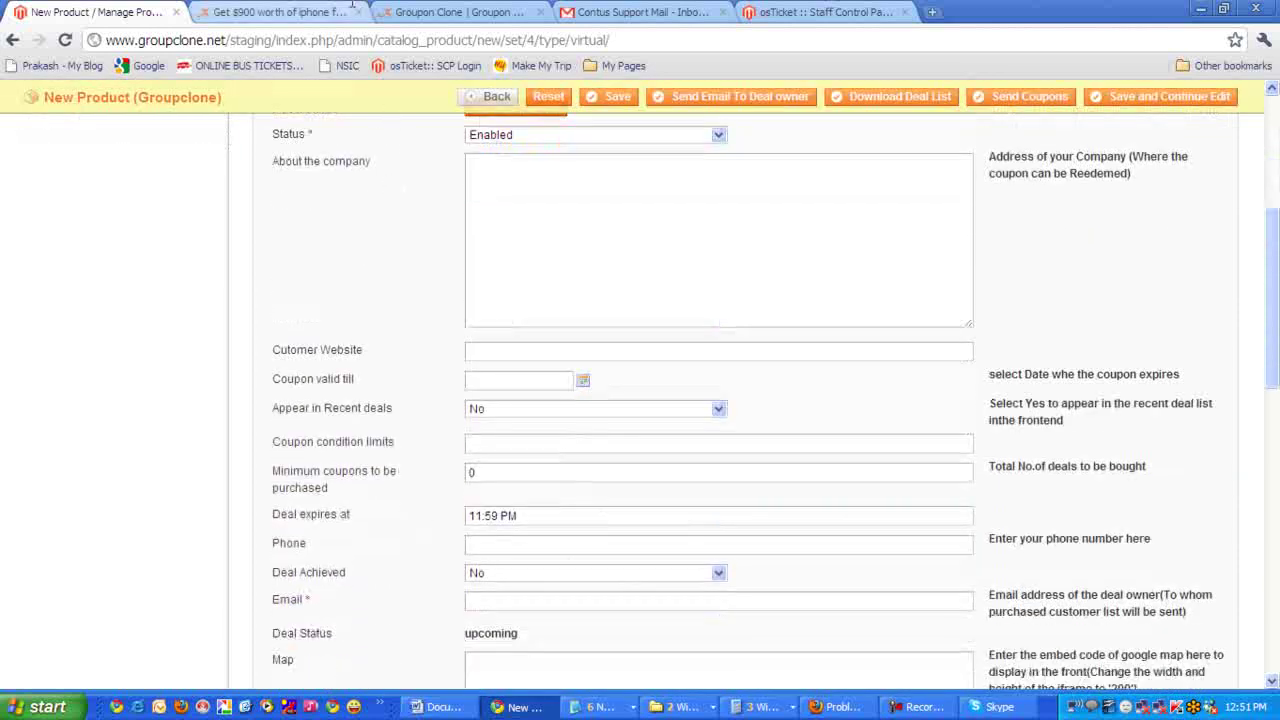
left_click(556, 197)
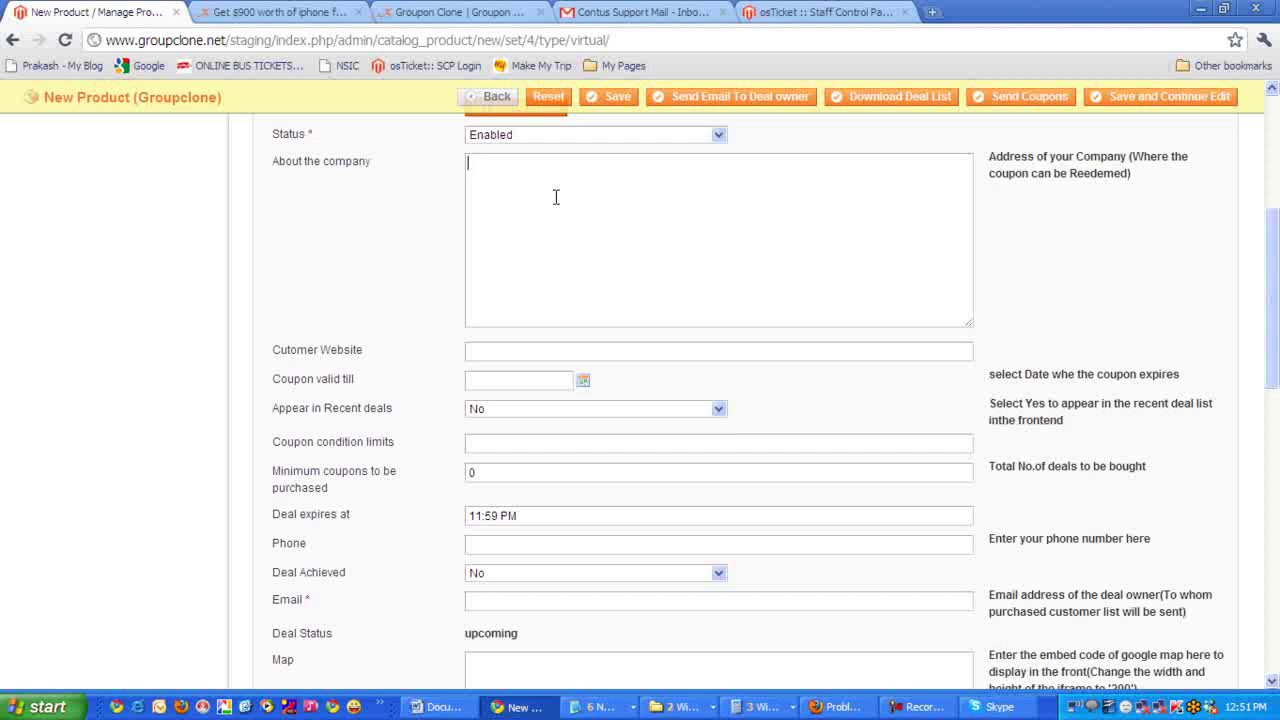
left_click(517, 355)
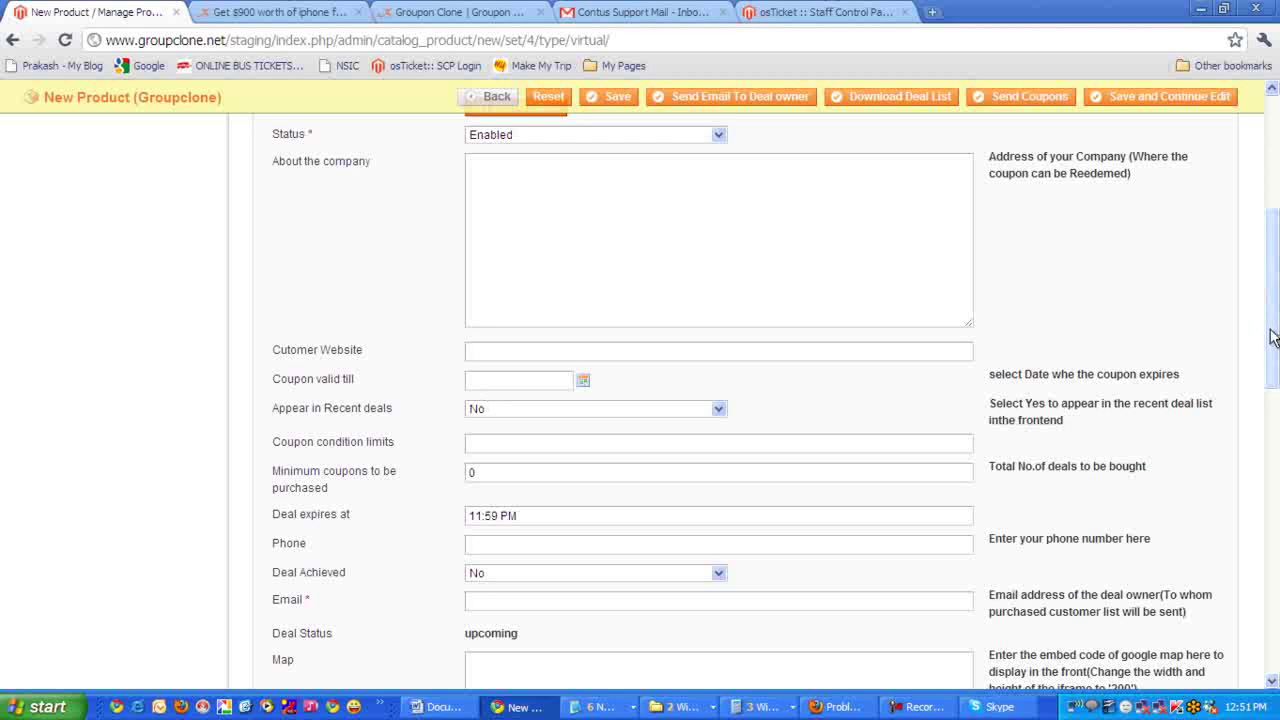
left_click_drag(1272, 358, 1272, 388)
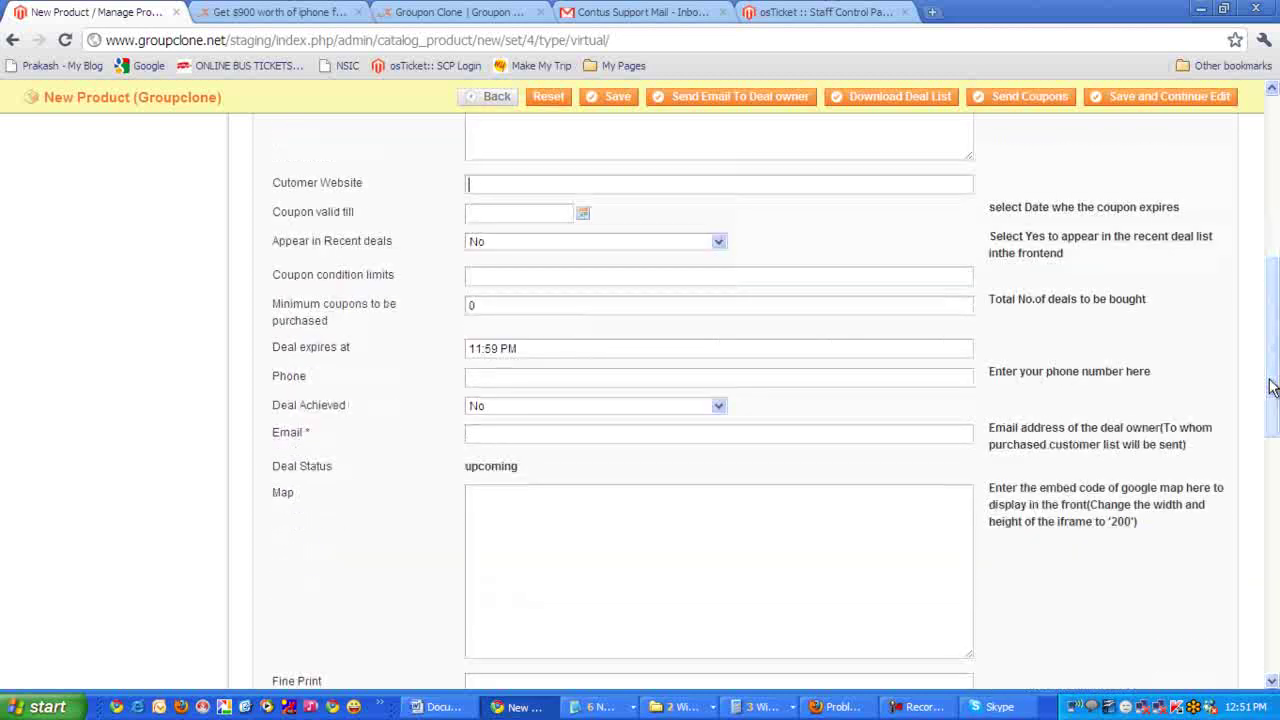
left_click(515, 245)
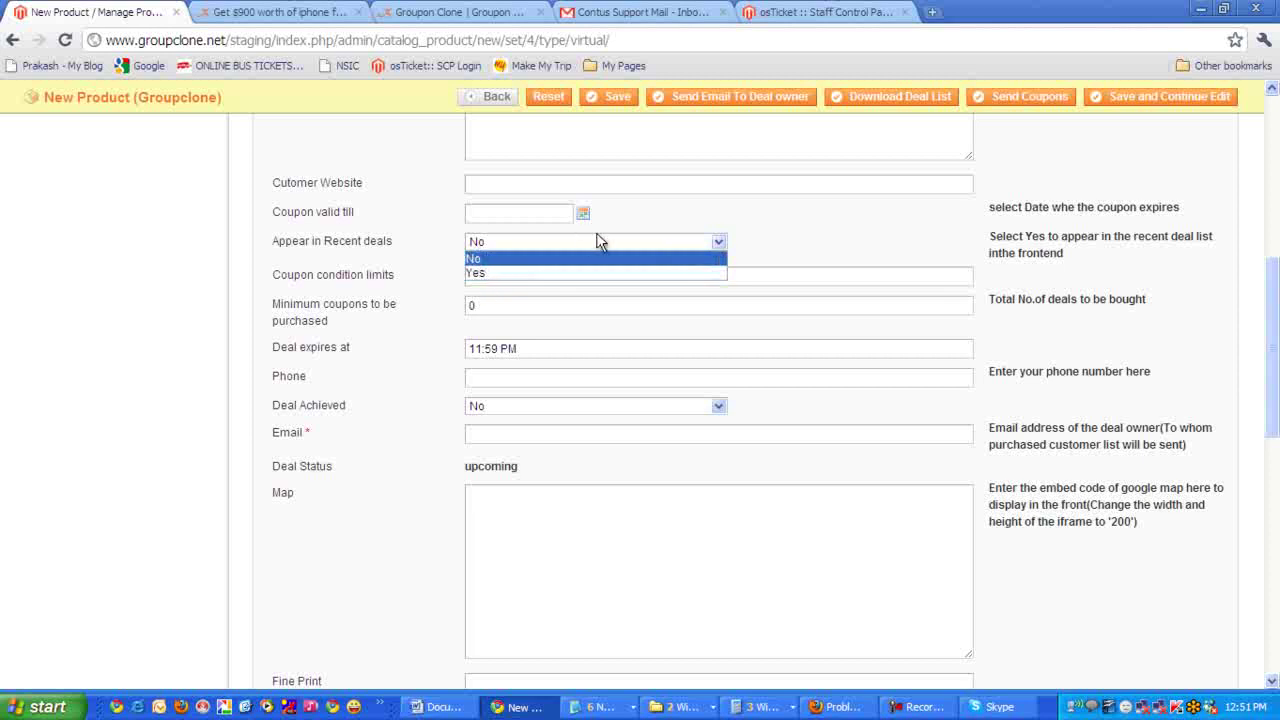
left_click(838, 261)
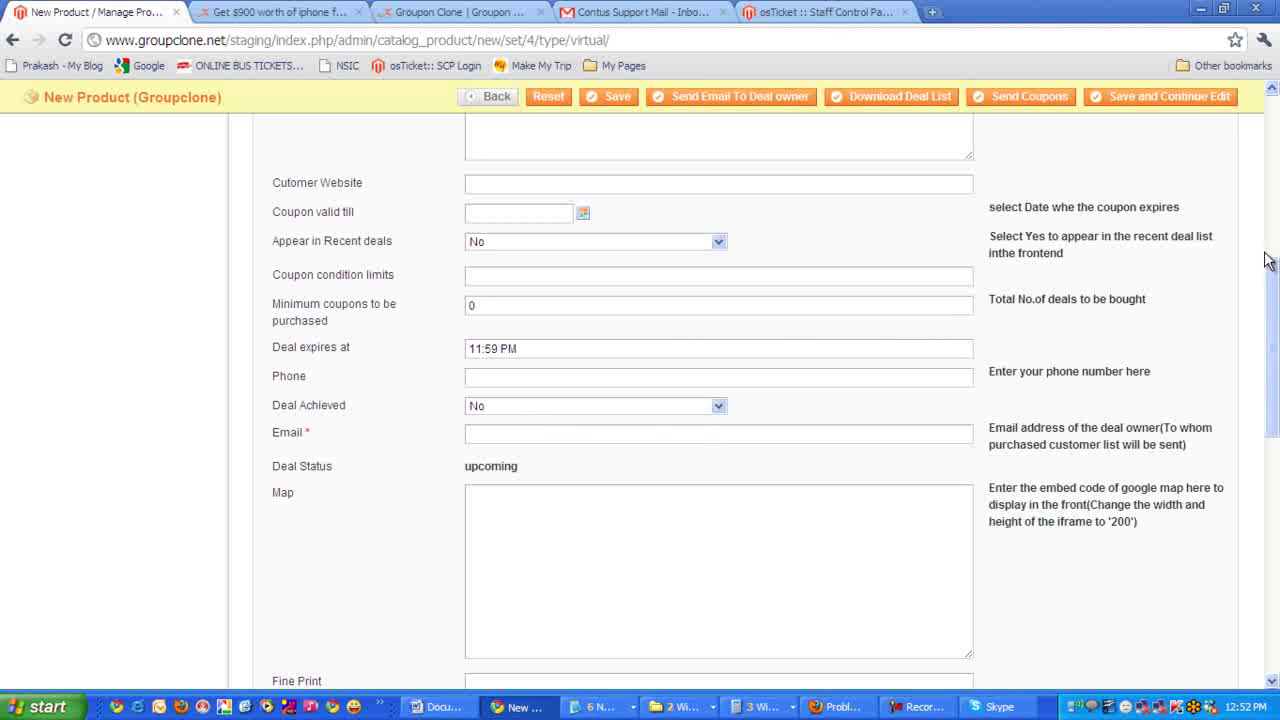
left_click_drag(1272, 268, 1272, 370)
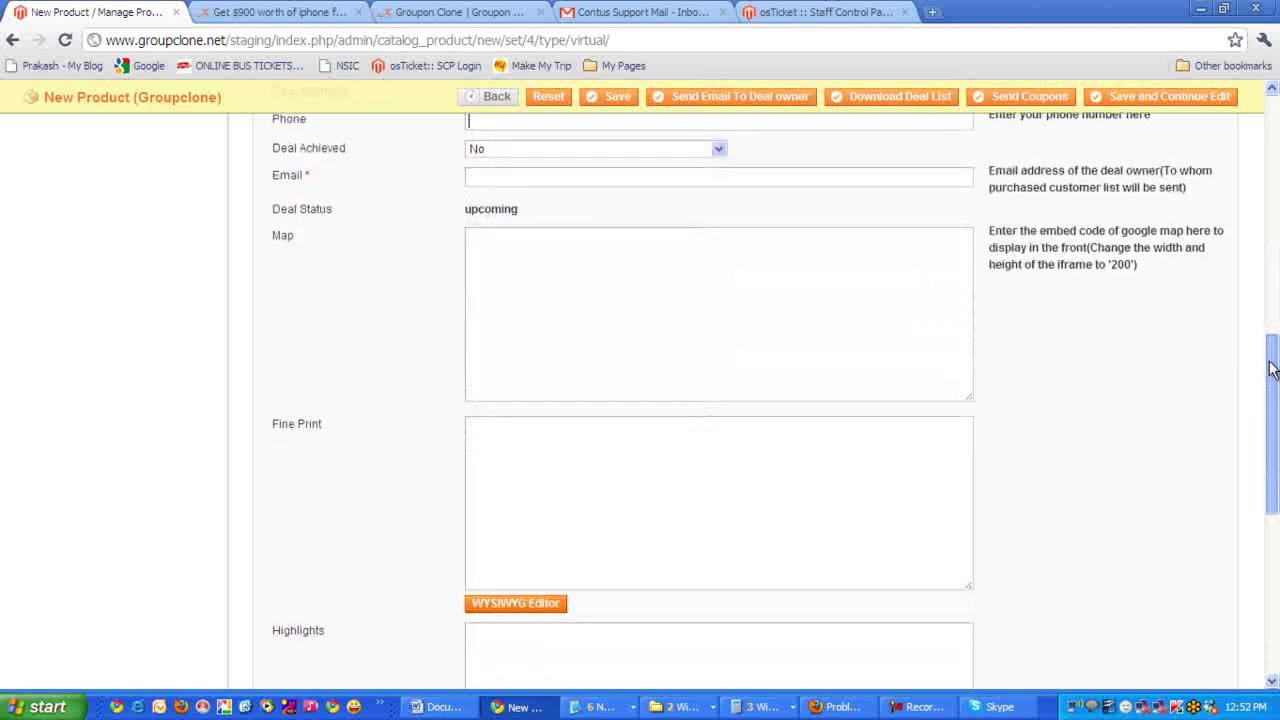
left_click(638, 278)
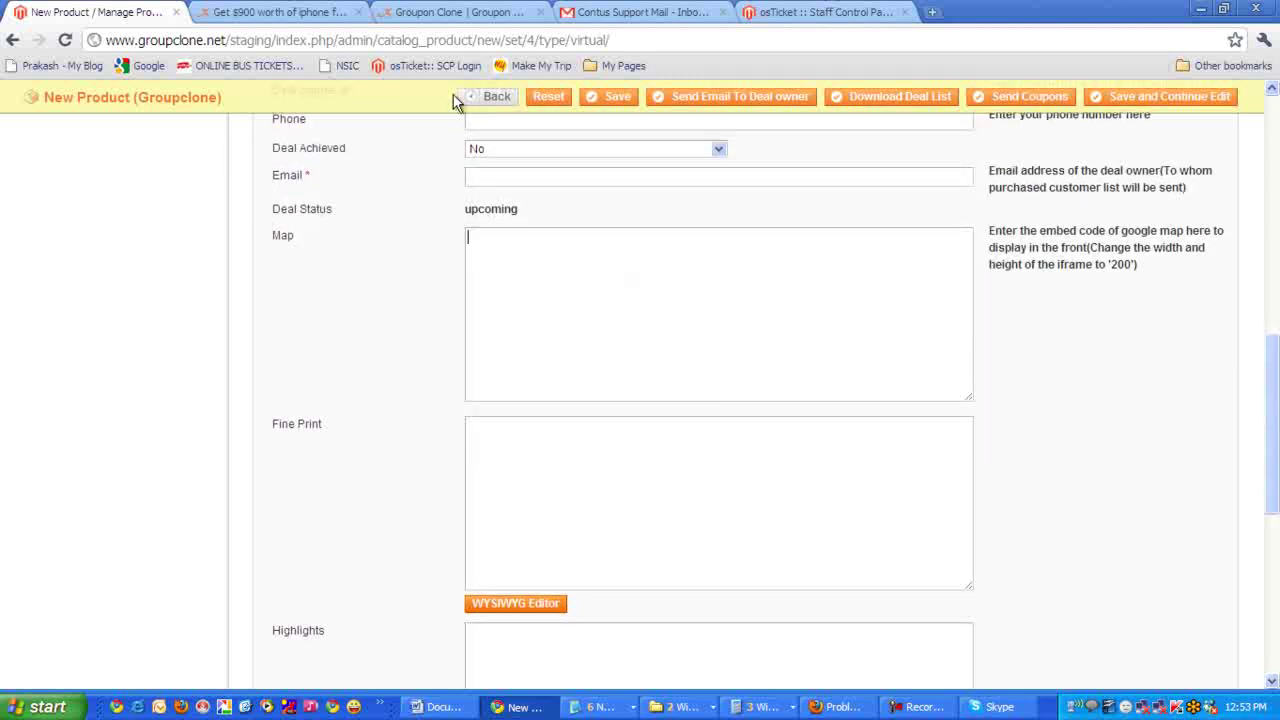
Open Google Maps (maps.google.com) in a new browser tab.
key("ctrl+t")
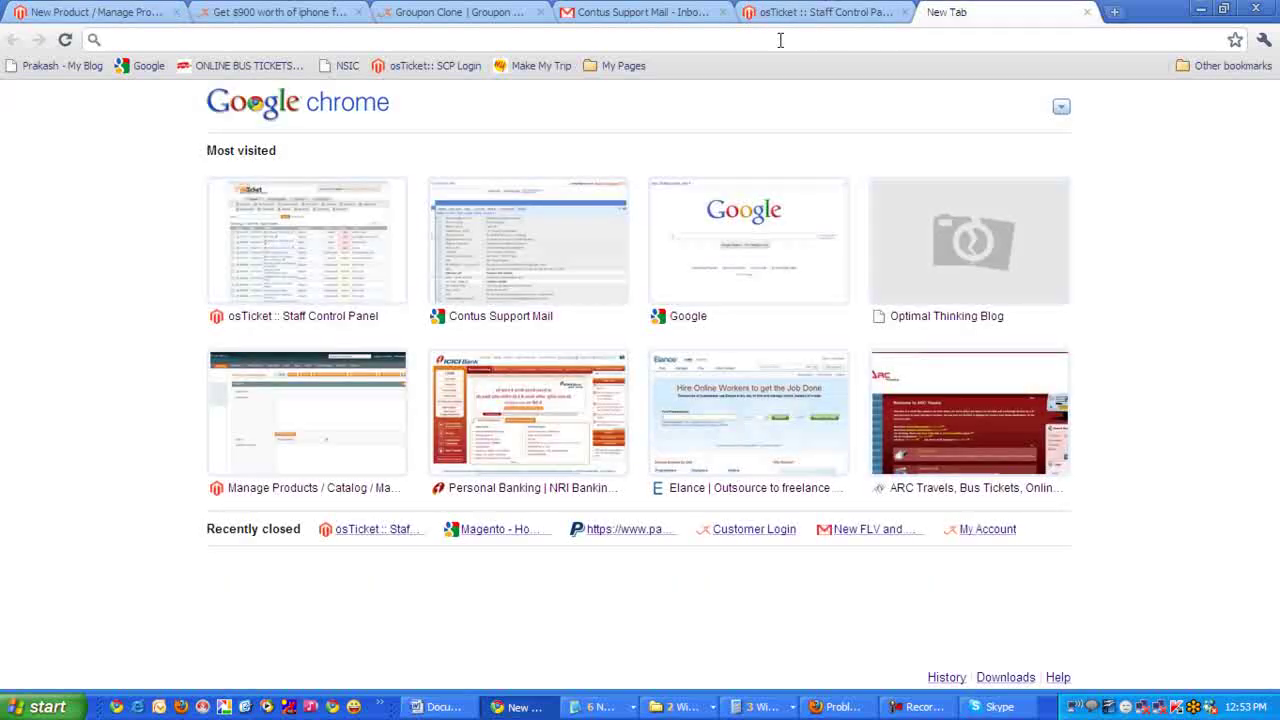
type("g")
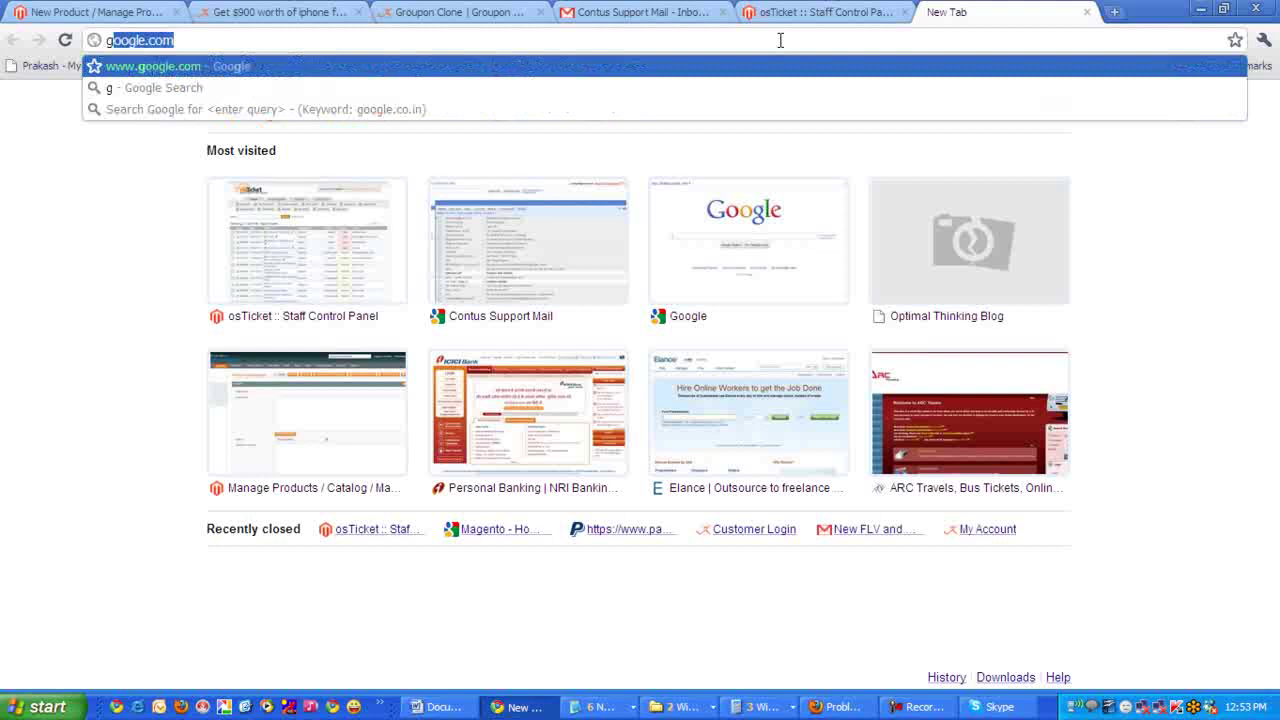
key("Escape")
key("BackSpace")
type("map")
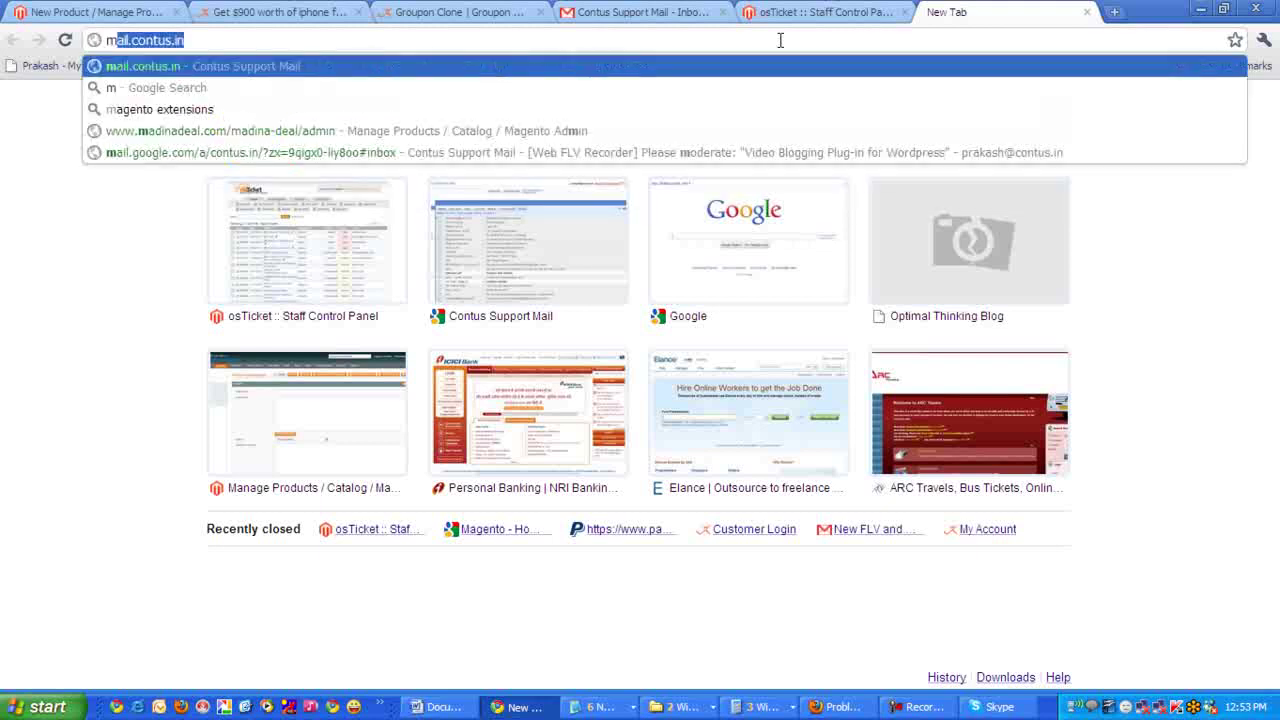
type("s.")
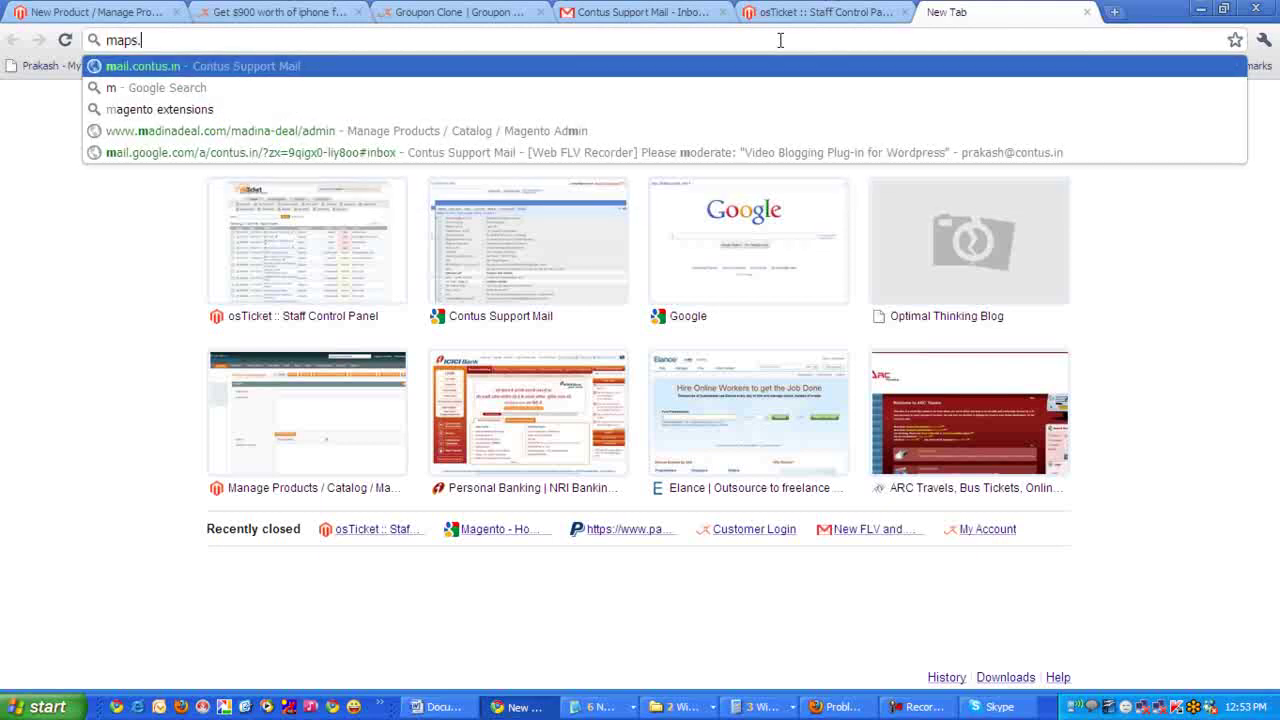
type("go")
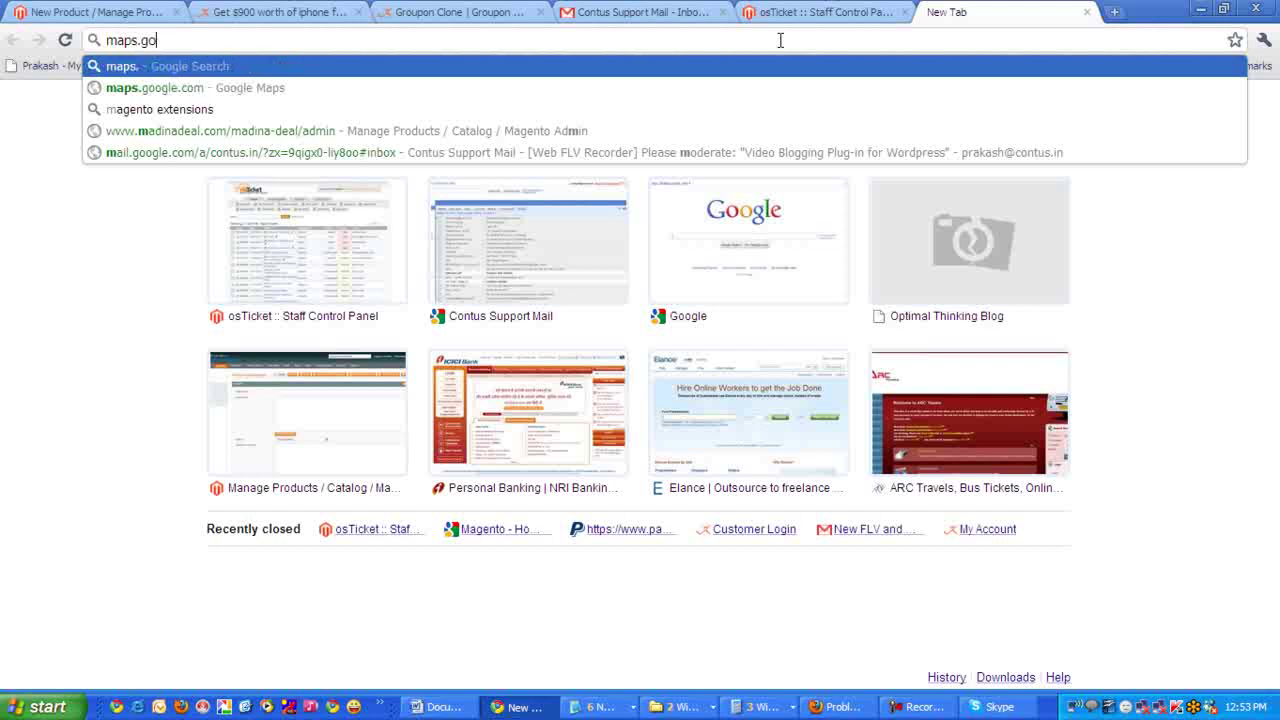
type("oge")
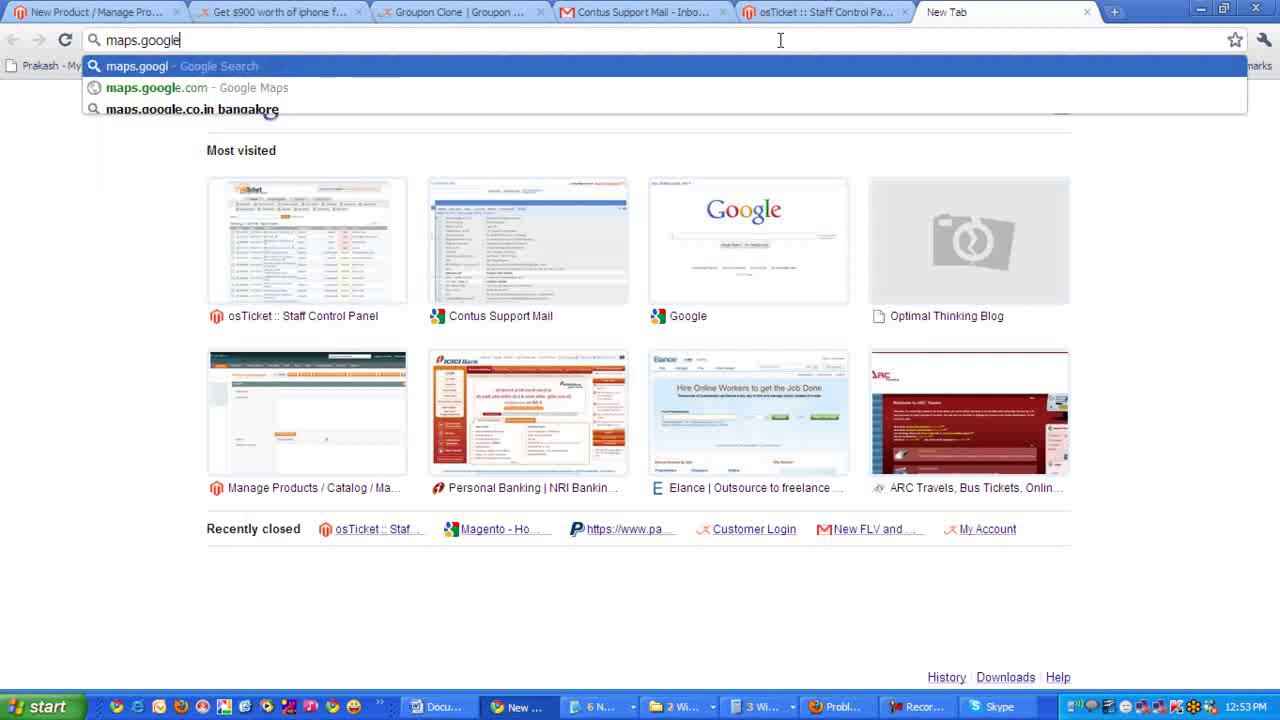
type(".com")
key("Return")
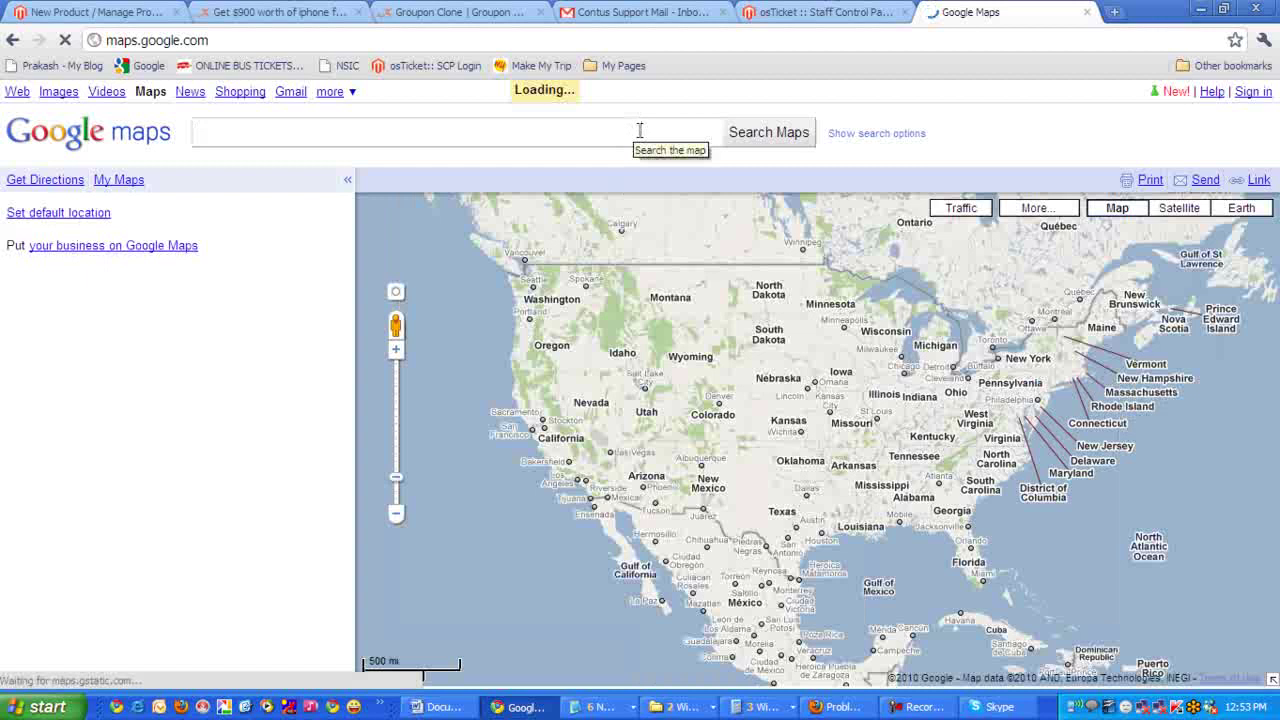
Search the map for "contus support".
type("c")
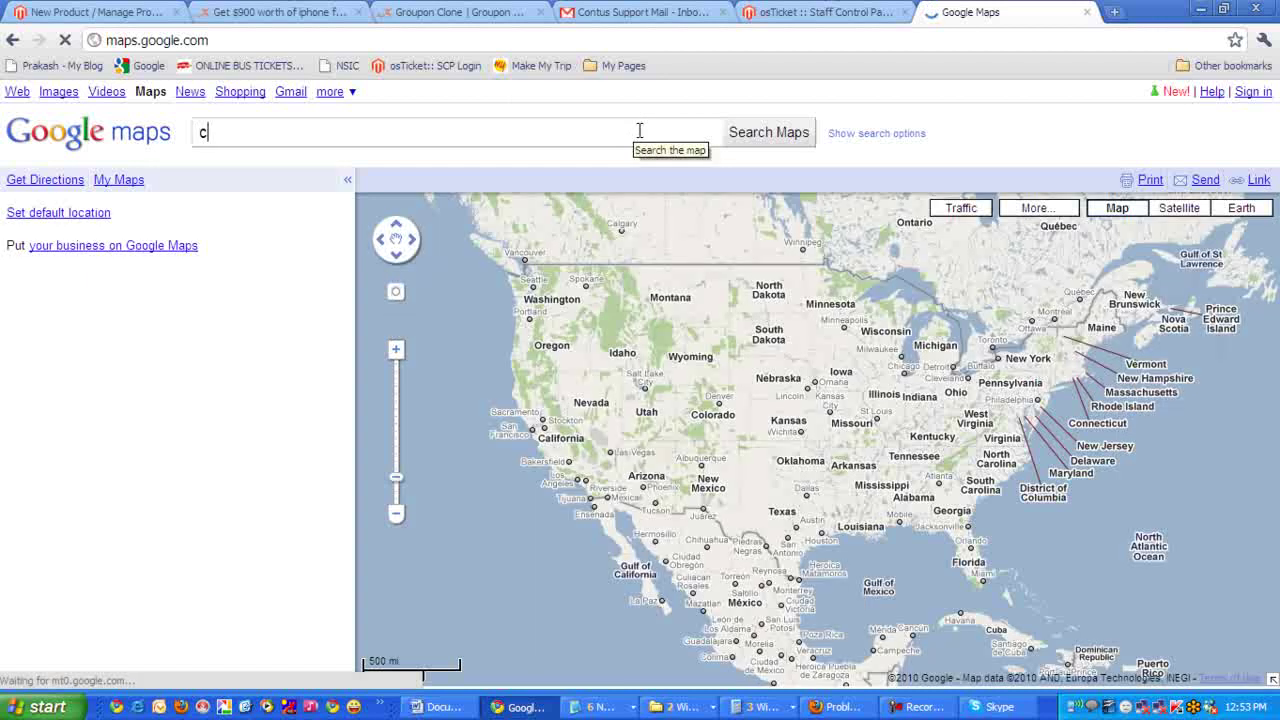
type("ontus support")
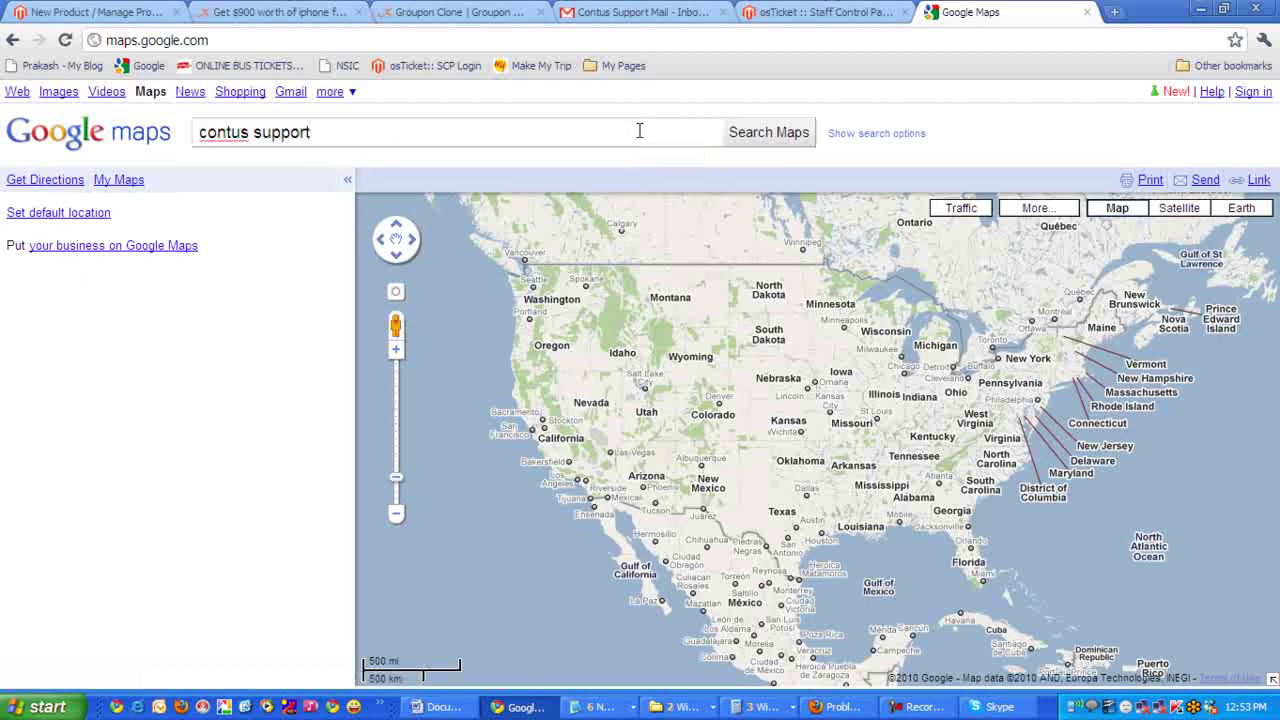
key("Return")
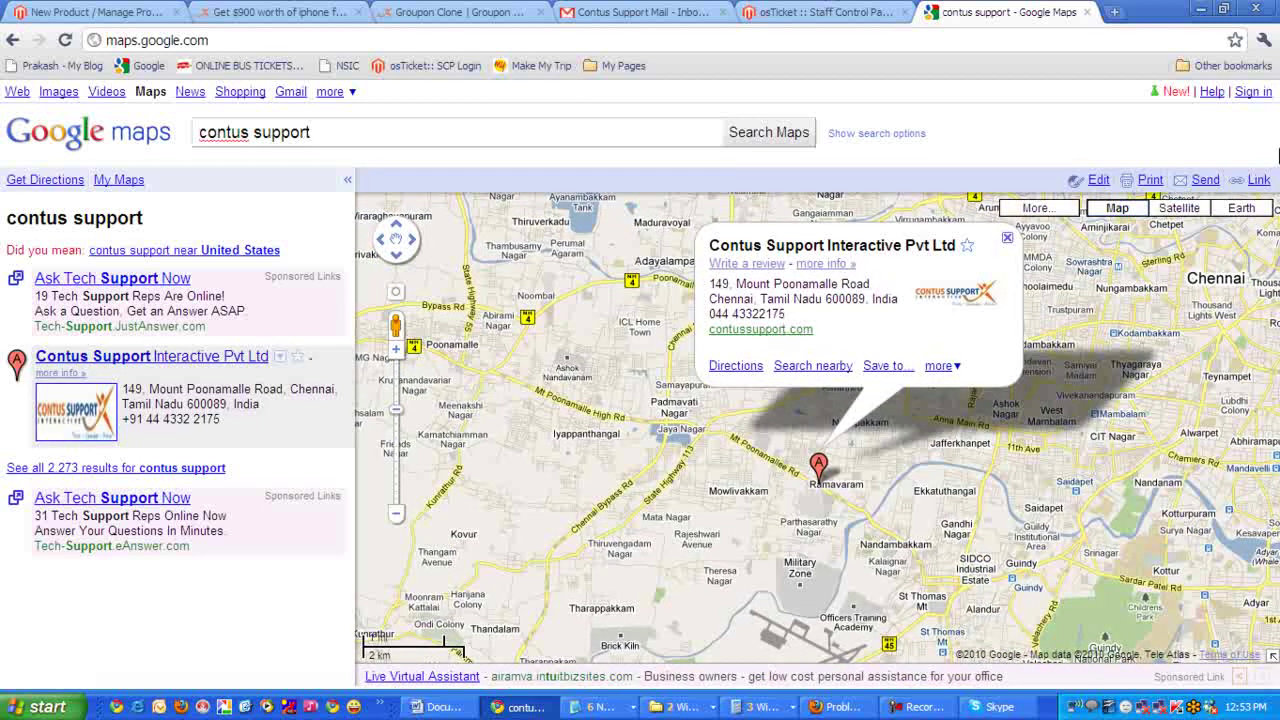
Show the sharing link options for the Contus Support map and select its HTML embed code.
left_click(1256, 182)
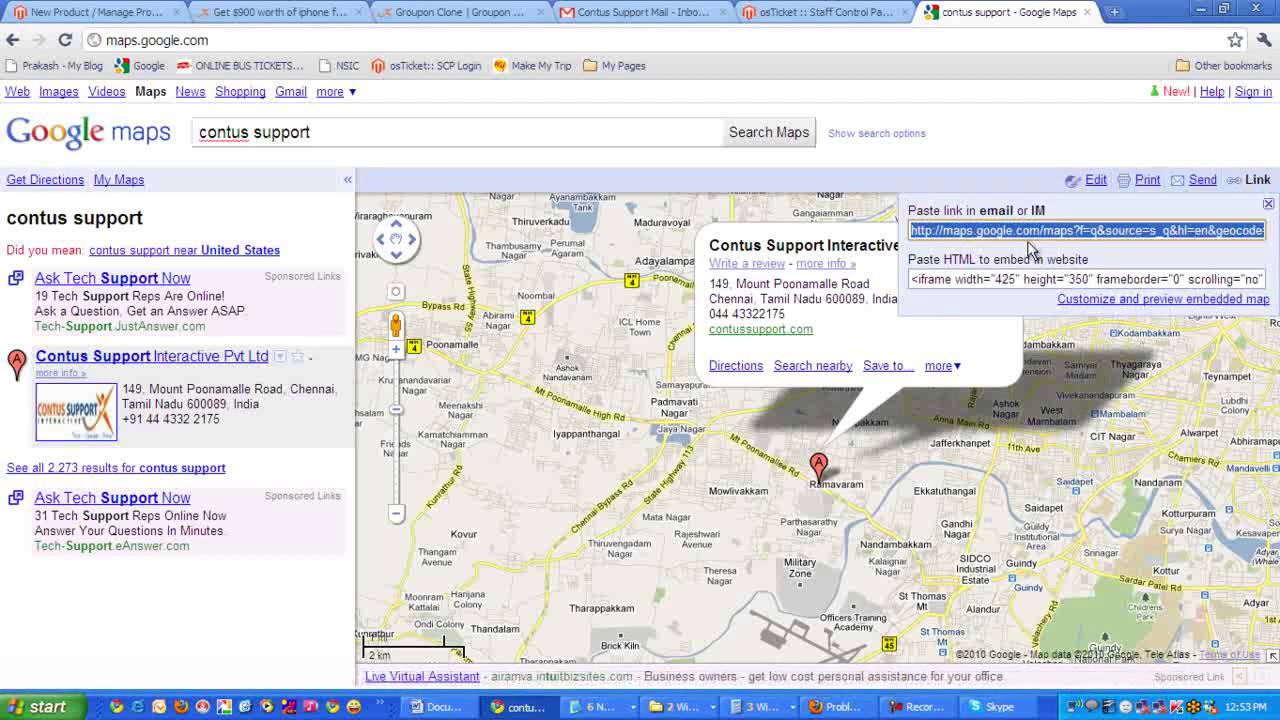
left_click(933, 281)
left_click(933, 281)
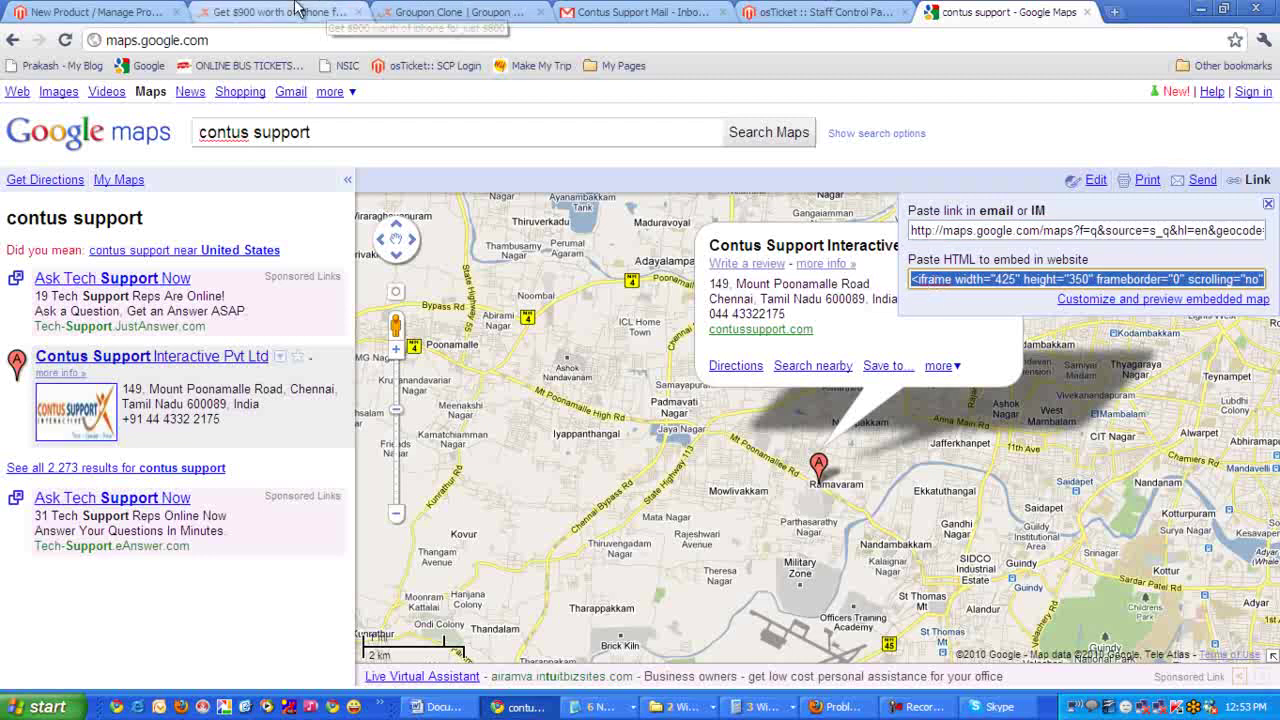
Return to the new deal form and examine the remaining general fields, from Fine Print and Highlights through Cities and Maximum Coupons Per Customer.
left_click(90, 12)
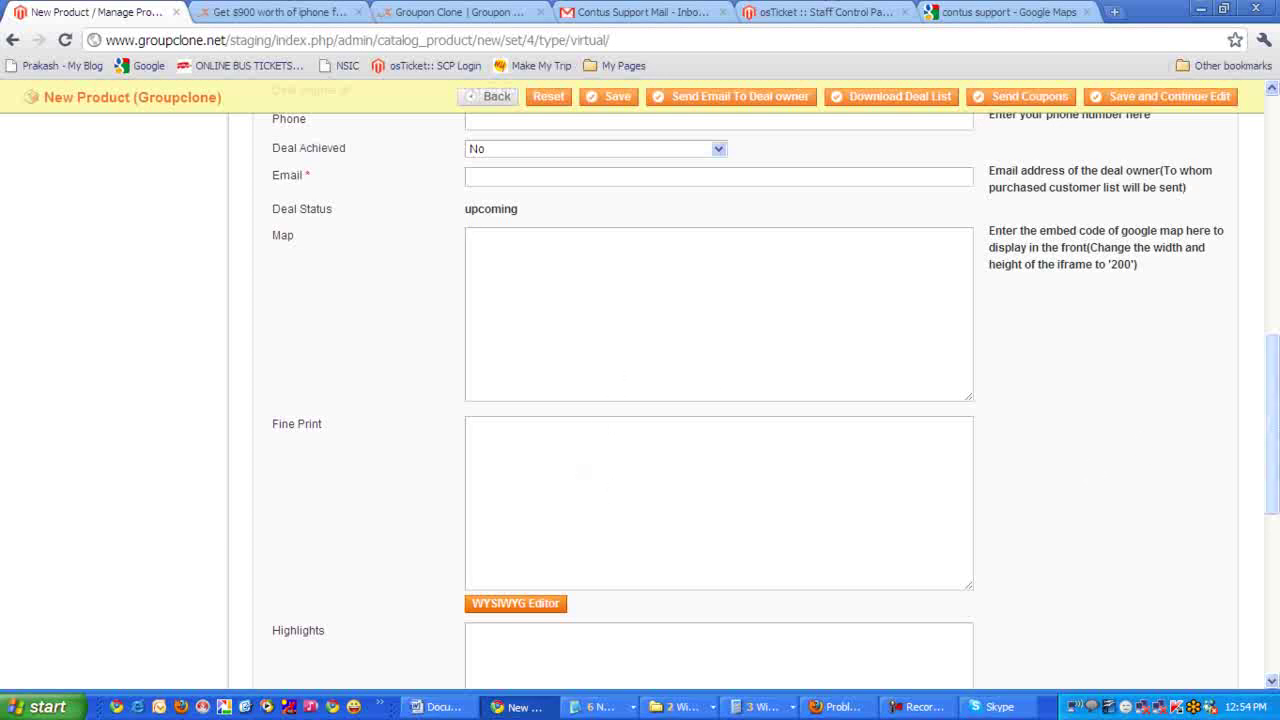
left_click_drag(1277, 380, 1270, 475)
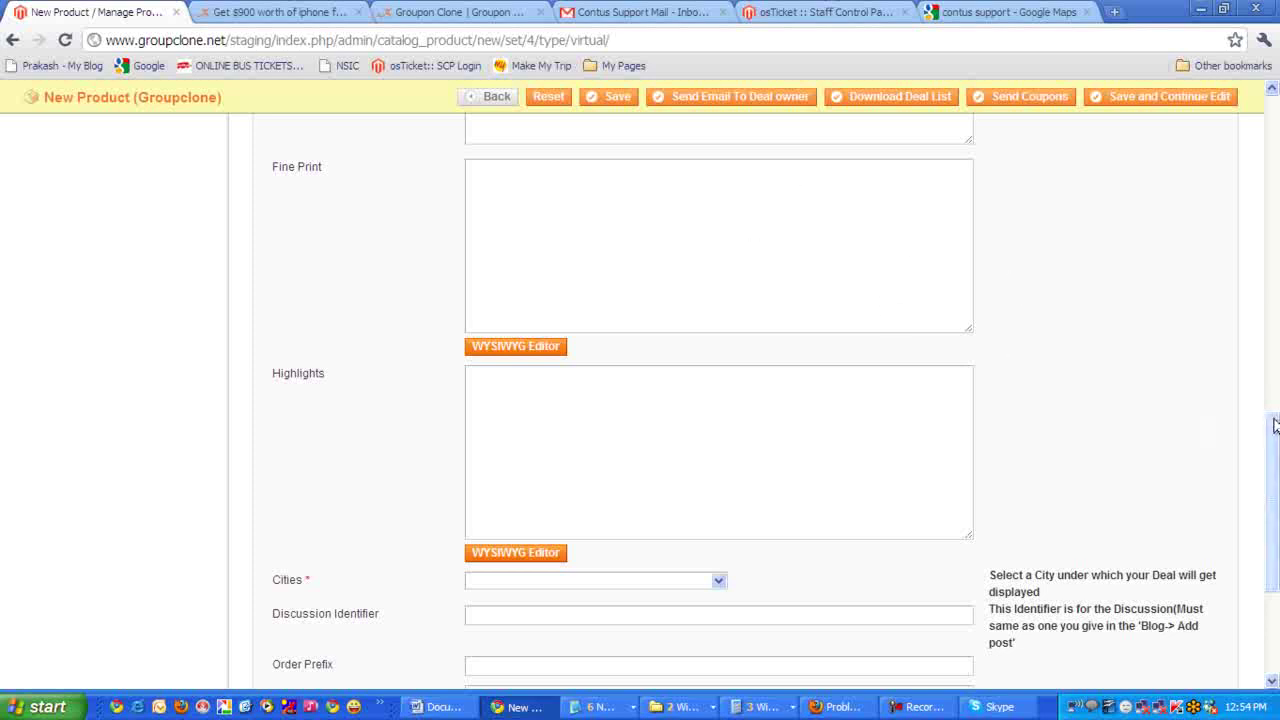
left_click(591, 218)
left_click_drag(1271, 449, 1271, 562)
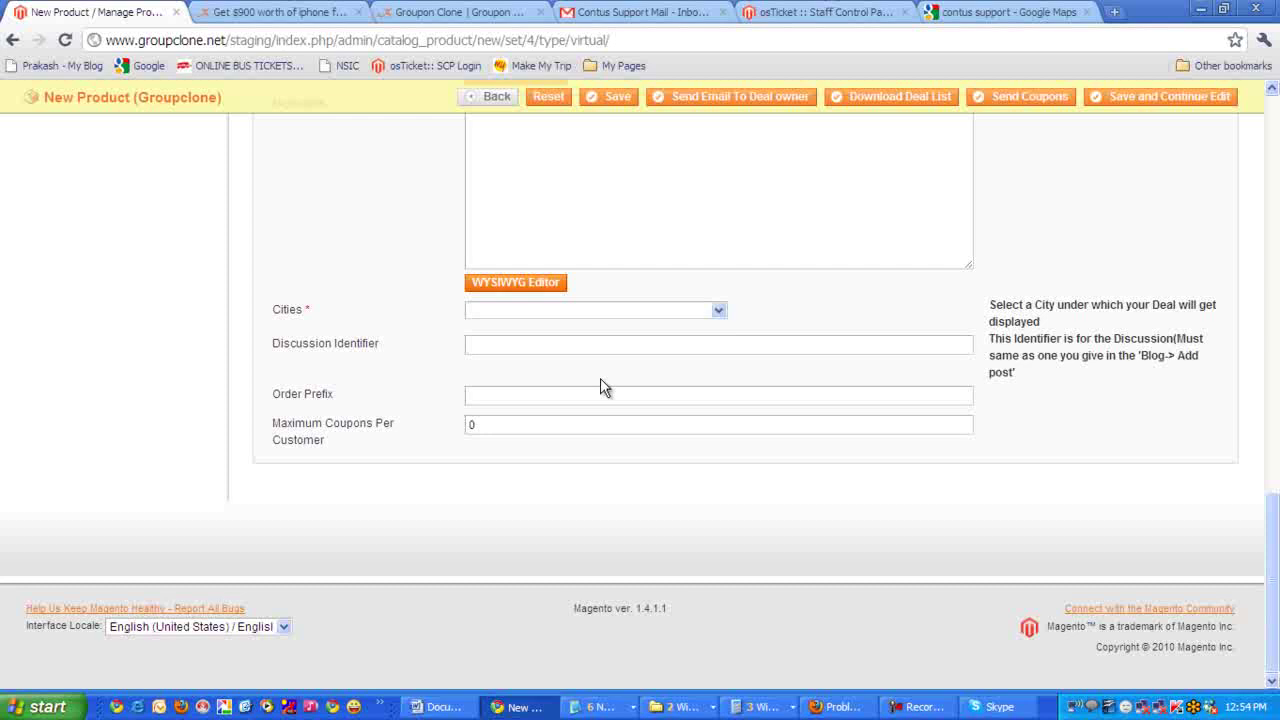
left_click(606, 311)
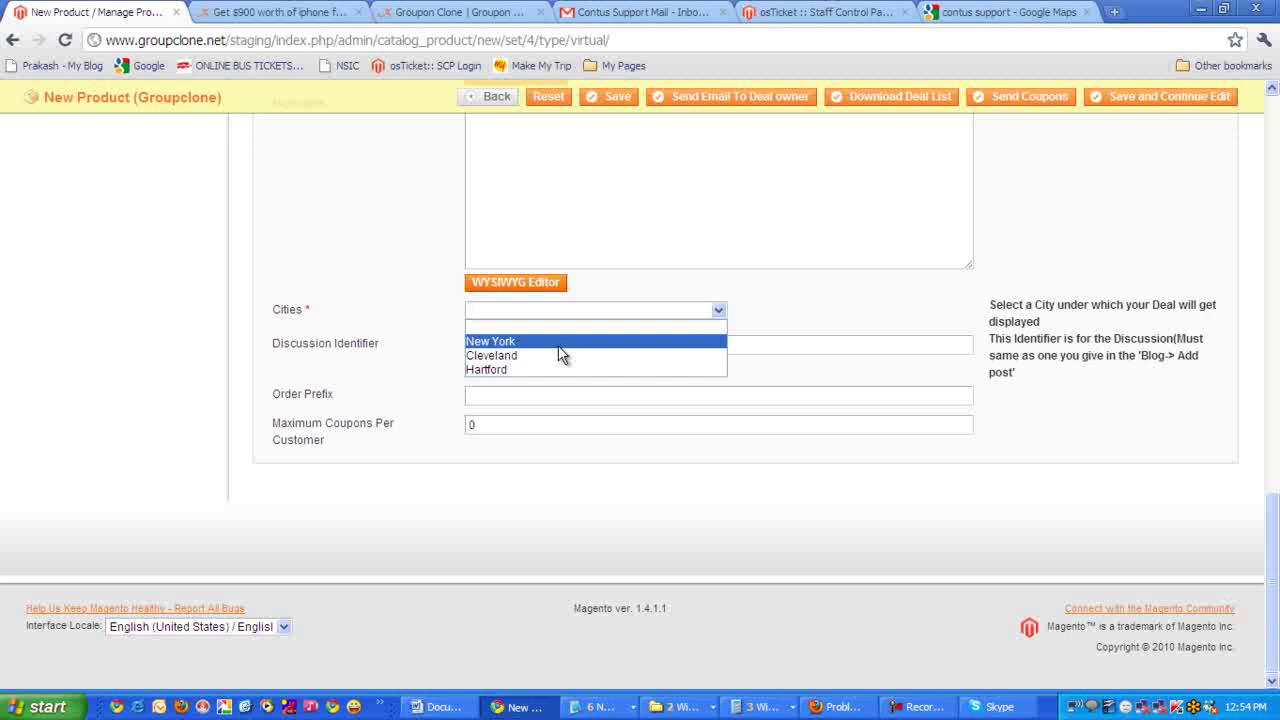
left_click(931, 444)
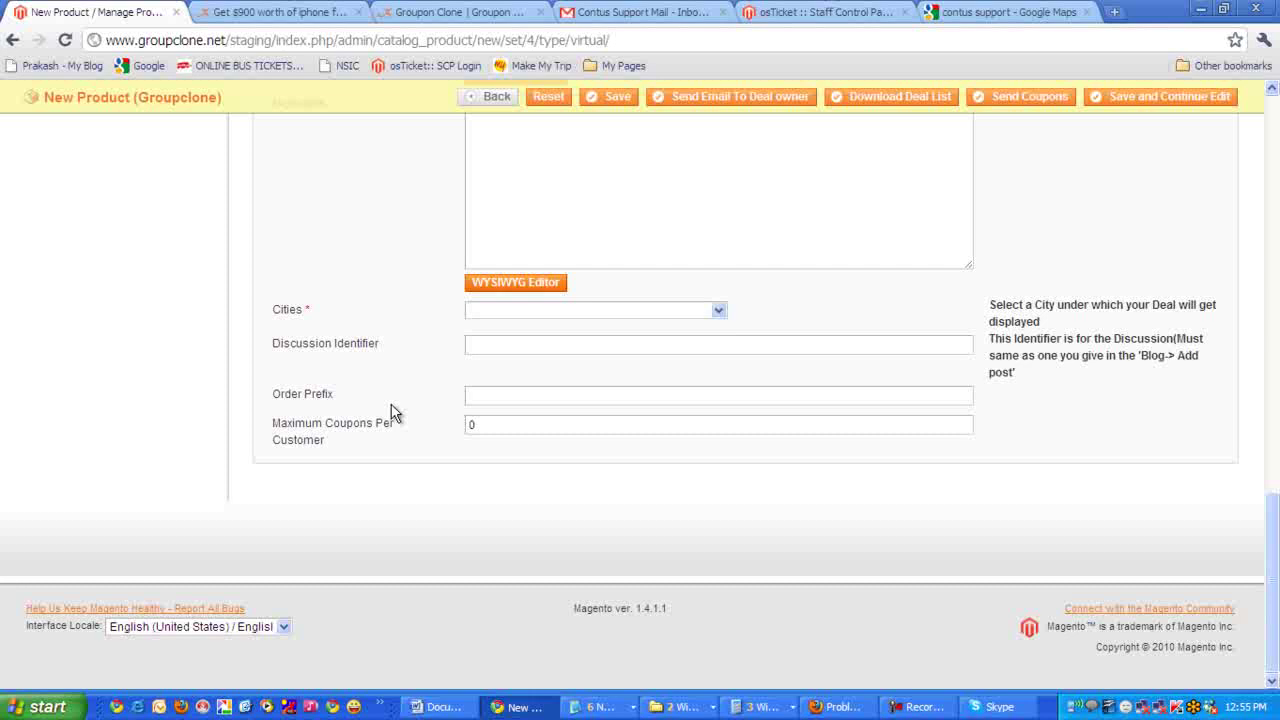
left_click(490, 426)
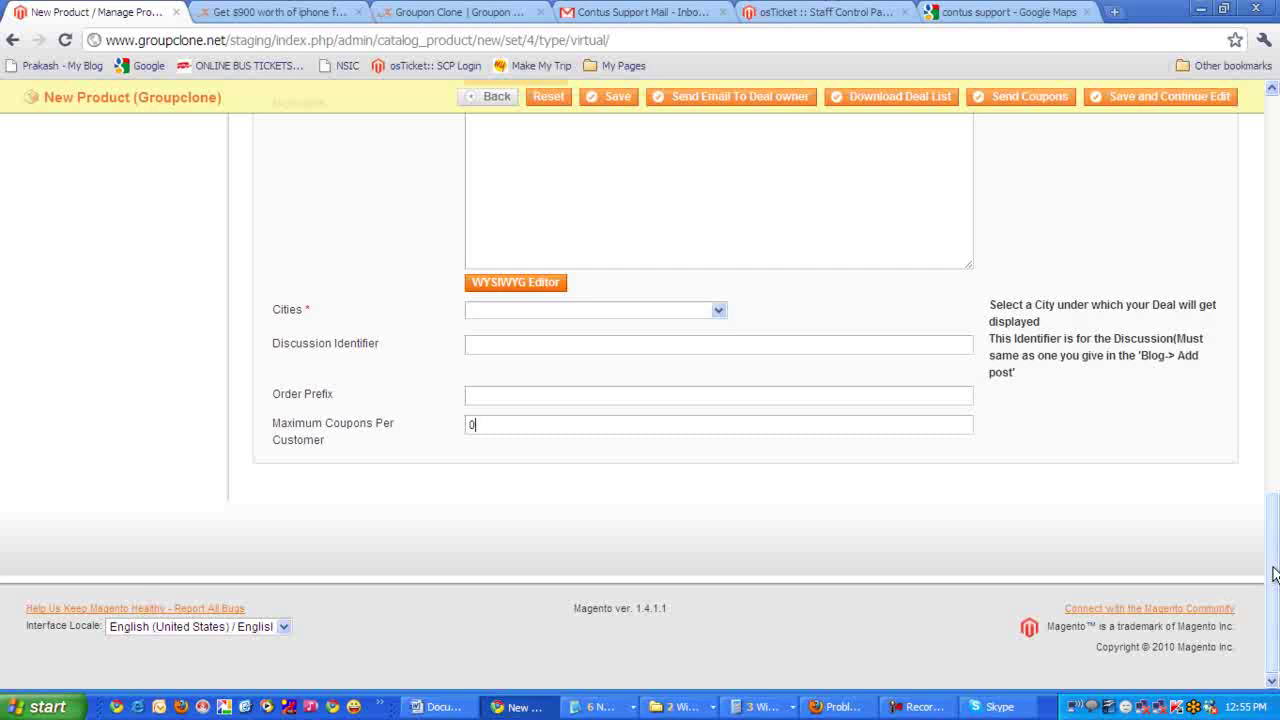
left_click_drag(1275, 573, 1275, 175)
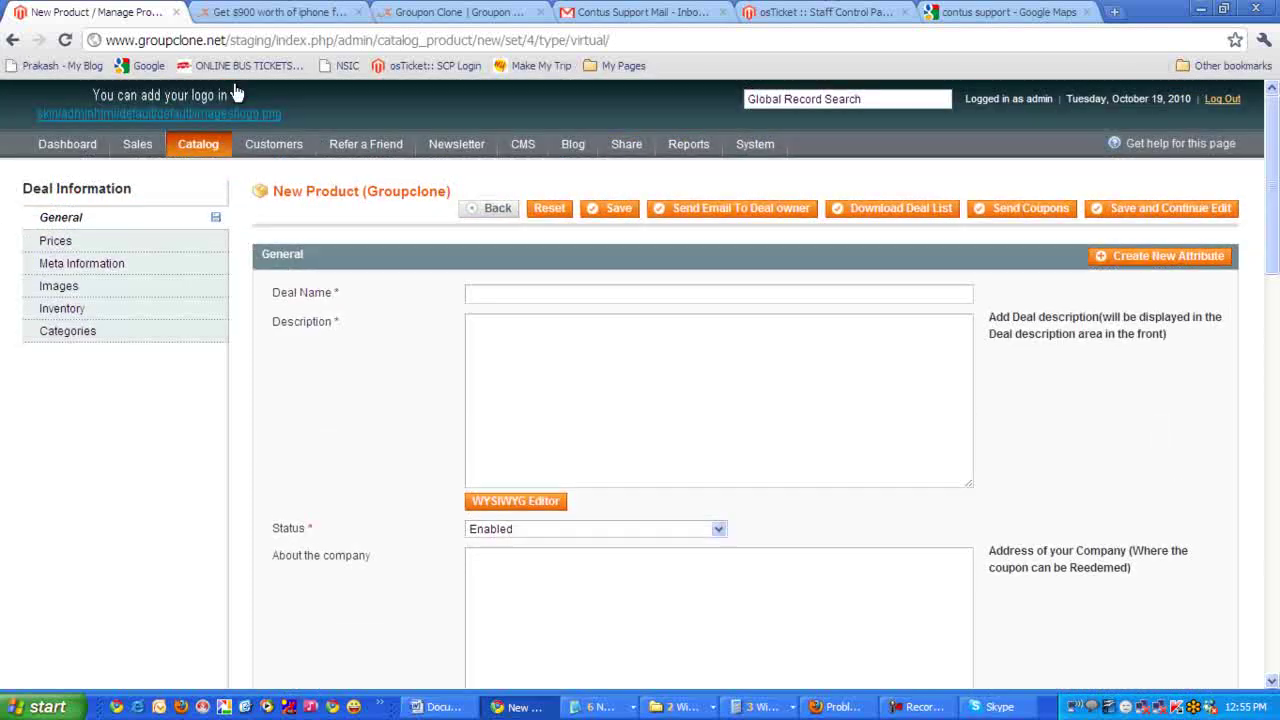
In the deal's price settings, set the special price period from 10/27/10 to 10/28/10.
left_click(72, 245)
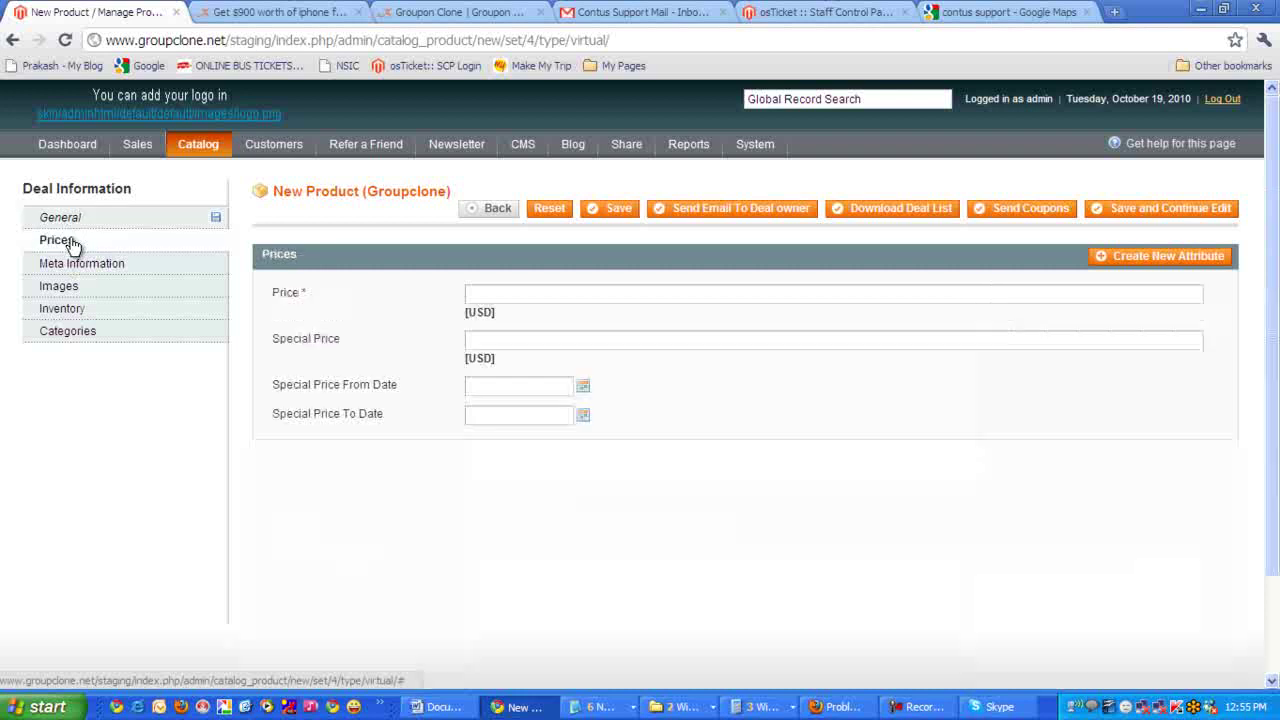
left_click(498, 342)
left_click(583, 387)
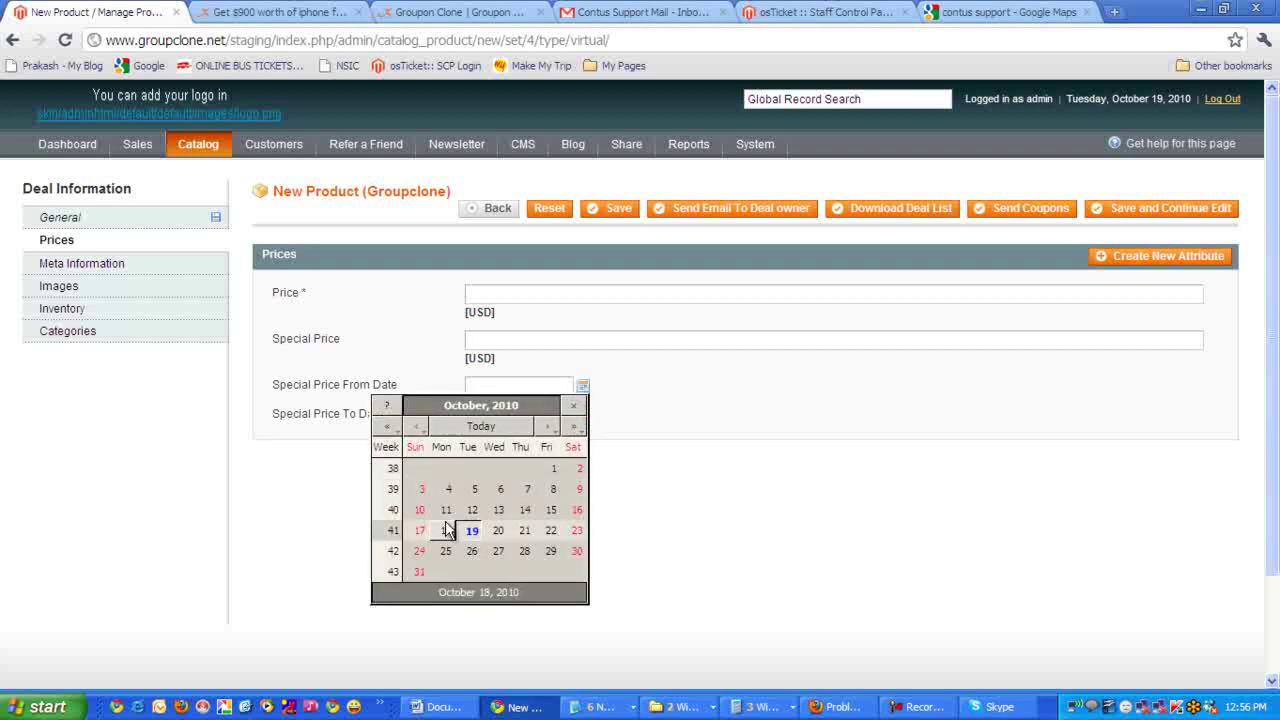
left_click(498, 550)
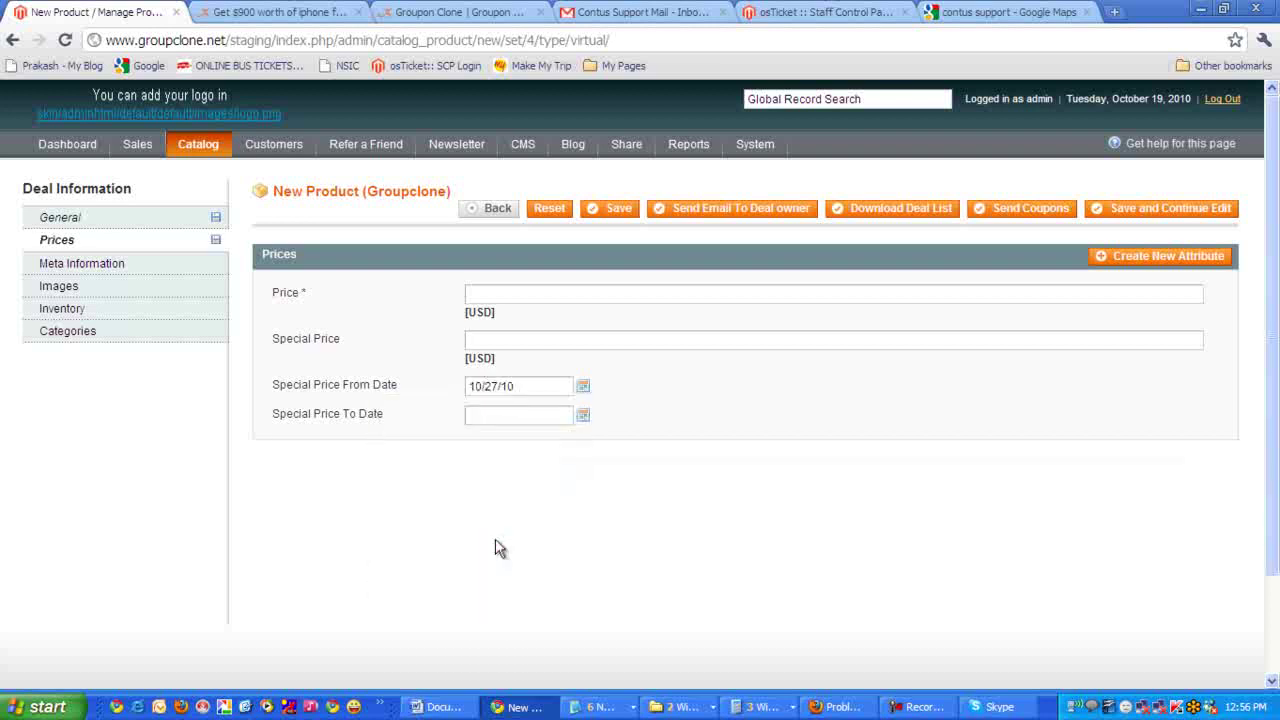
left_click(583, 416)
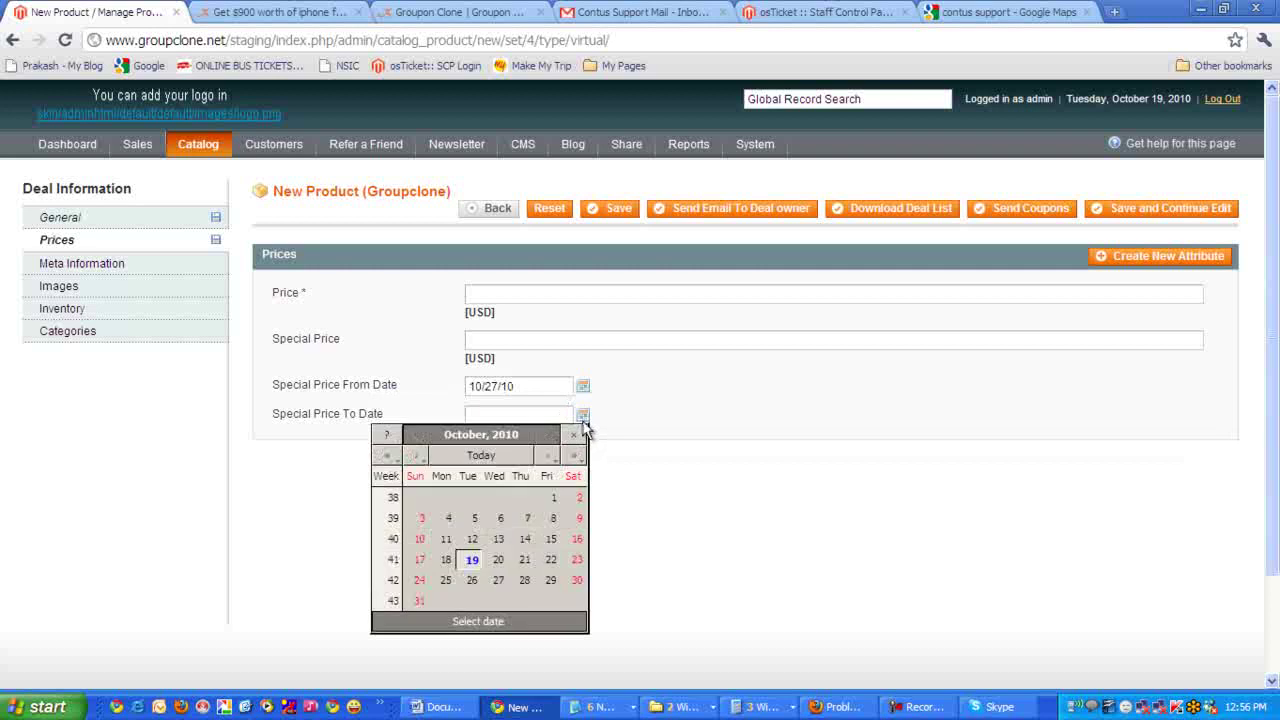
left_click(522, 580)
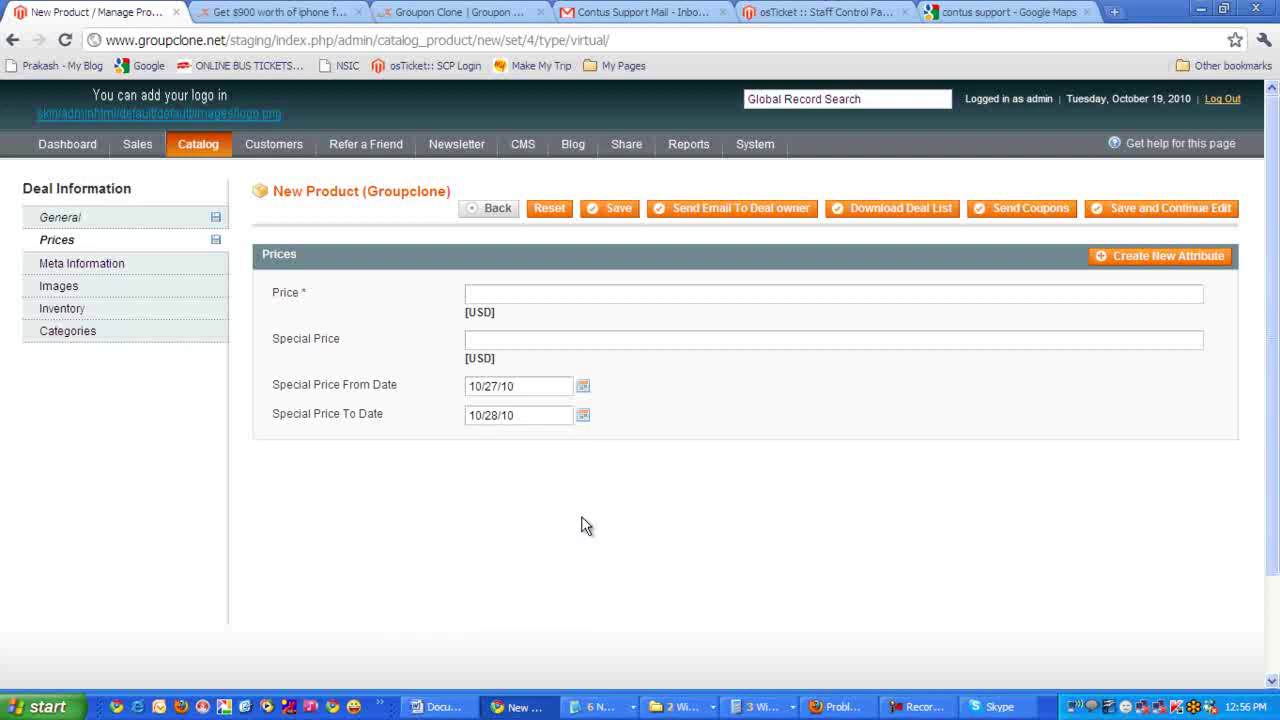
Examine the new deal's image settings and compare them with the iPhone deal image on the storefront.
left_click(111, 289)
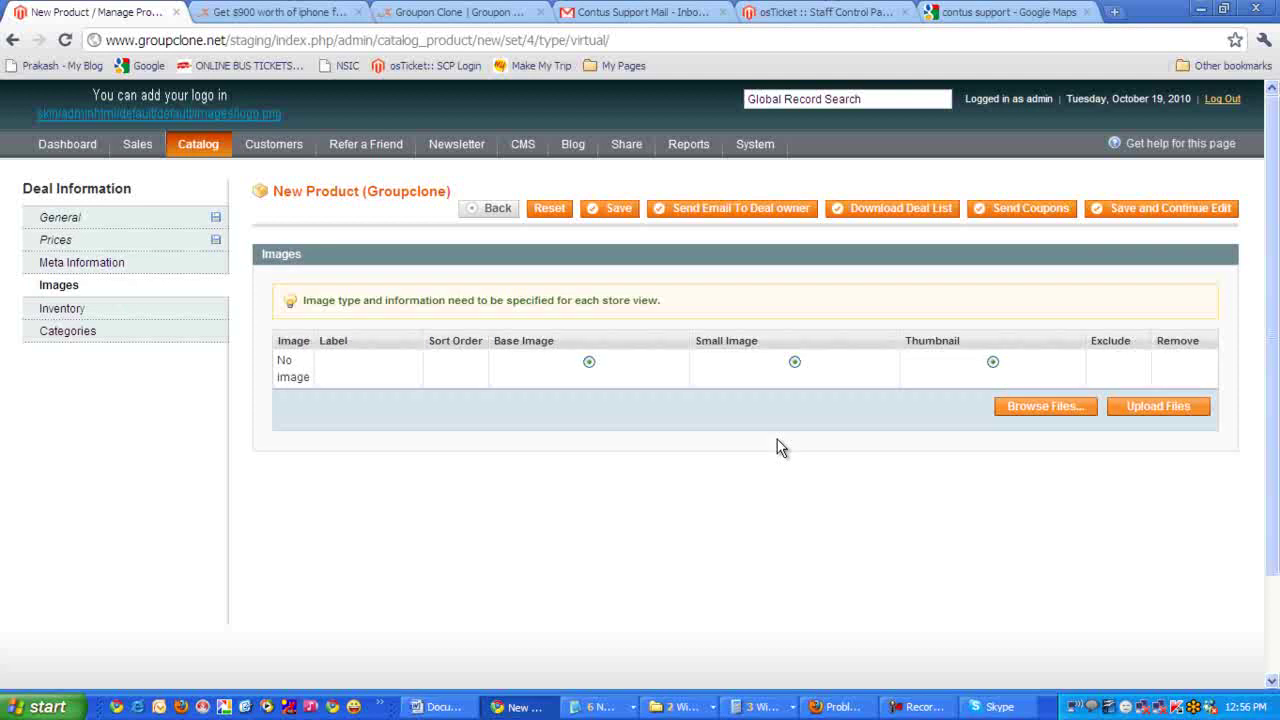
left_click(306, 11)
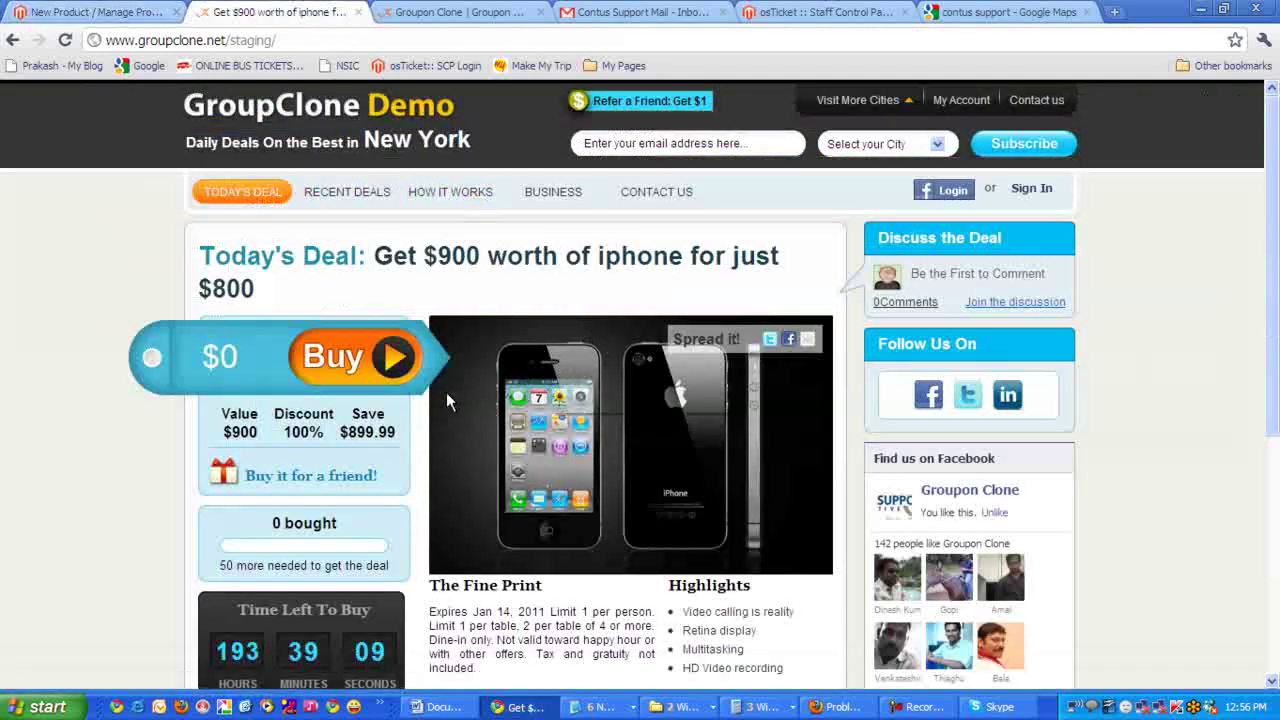
left_click(104, 13)
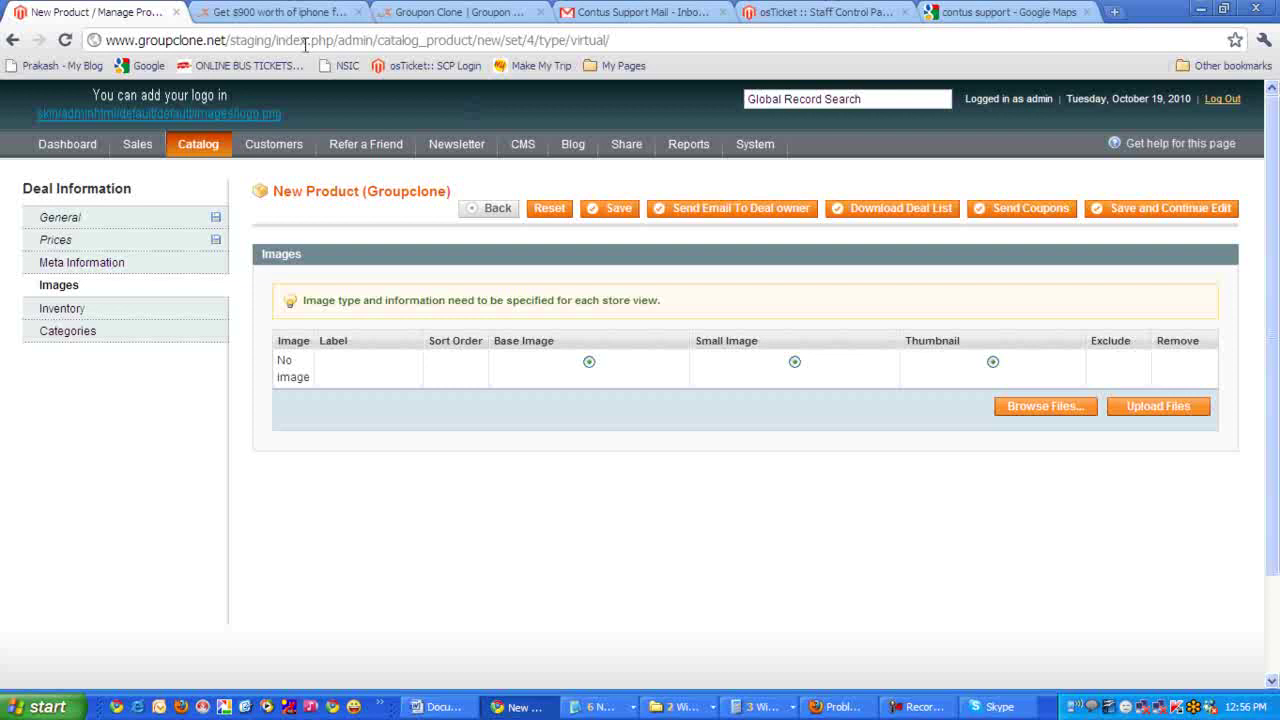
Assign the new deal to the sidedeals category and show the storefront's current deal page.
left_click(85, 332)
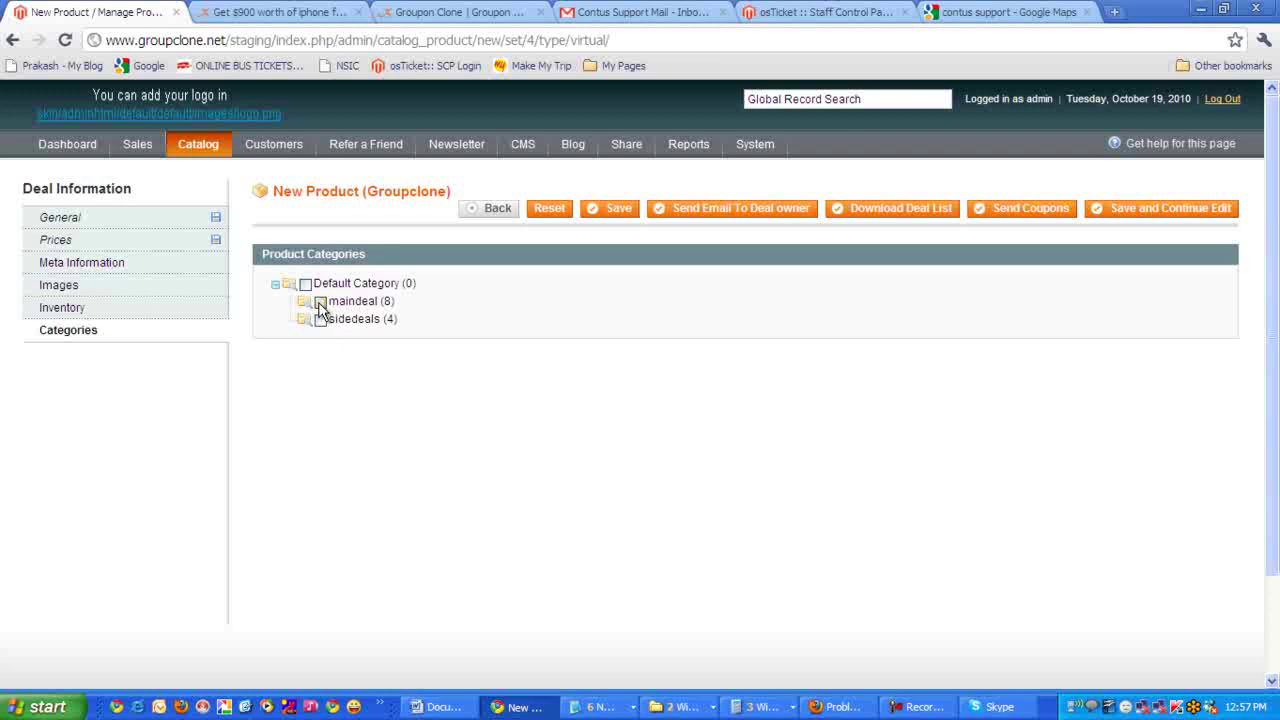
left_click(321, 320)
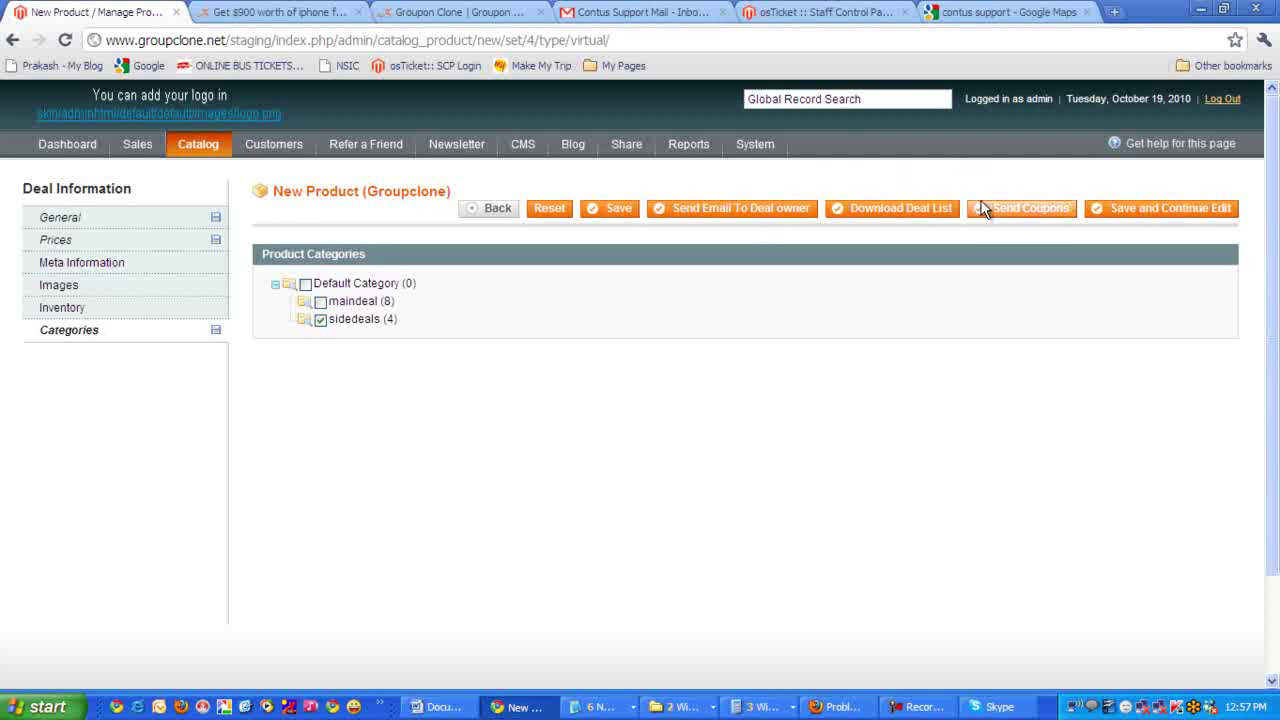
left_click(318, 10)
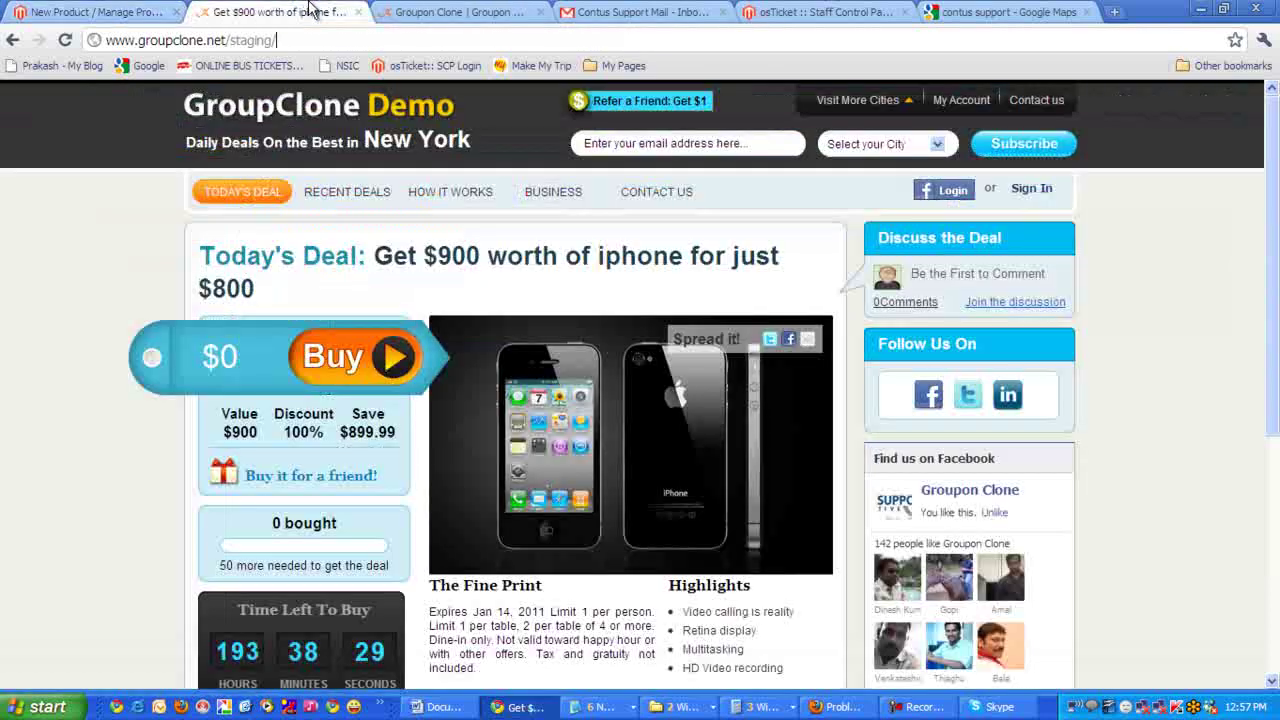